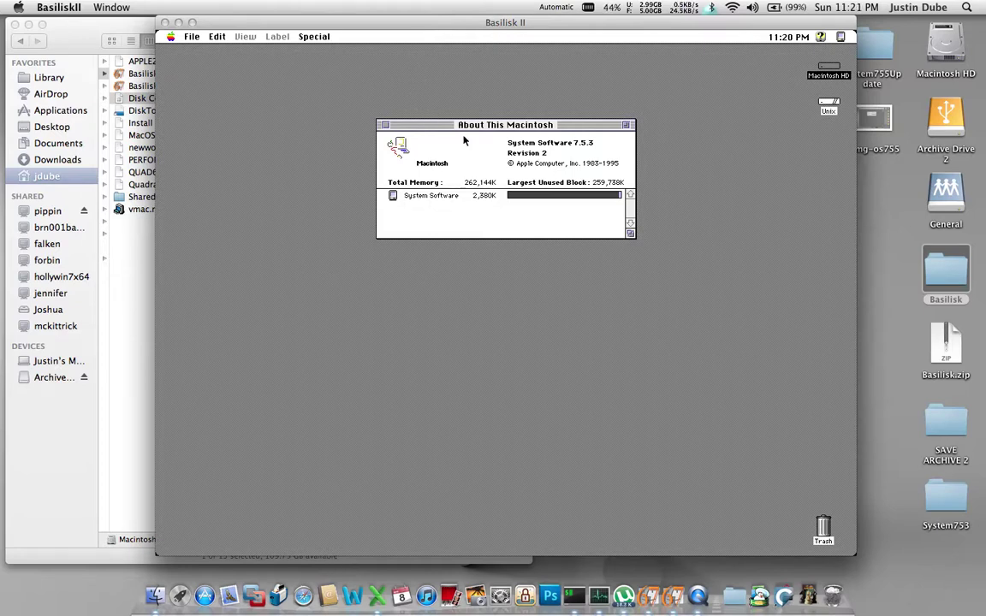
Step: Create a new folder named System753 inside Basilisk's Shared folder in Finder
left_click(142, 274)
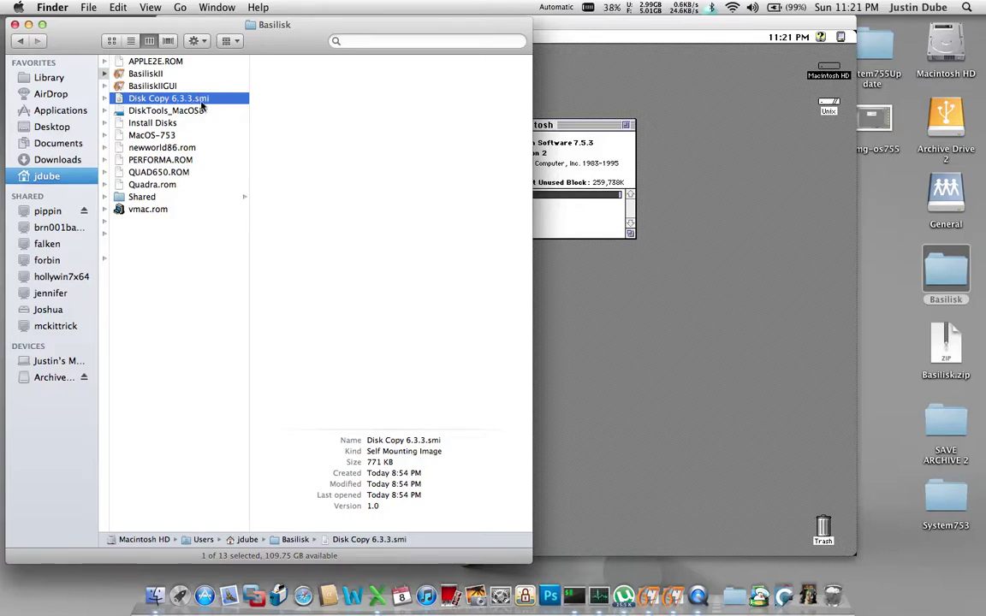
left_click(176, 196)
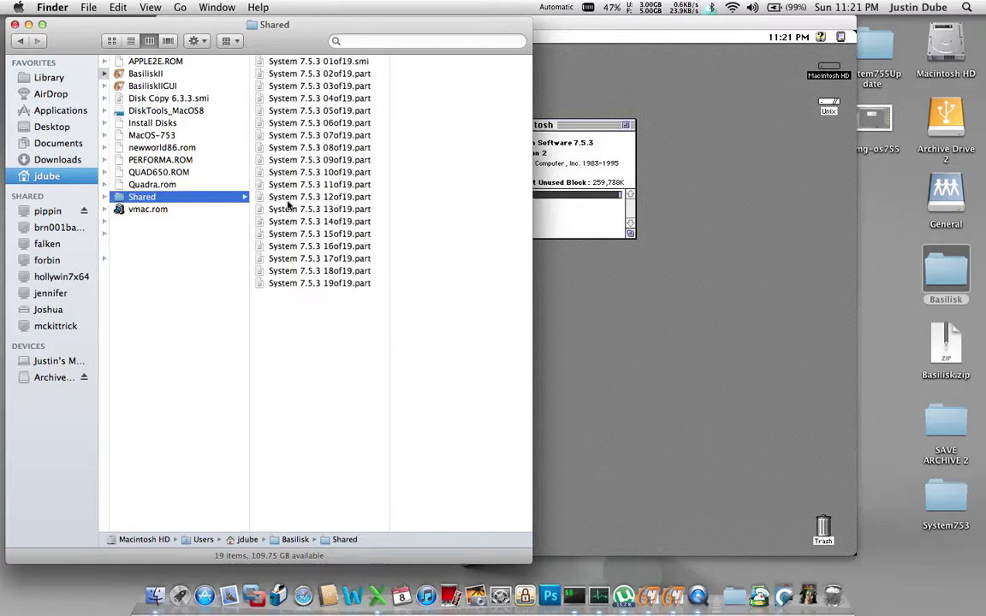
right_click(319, 332)
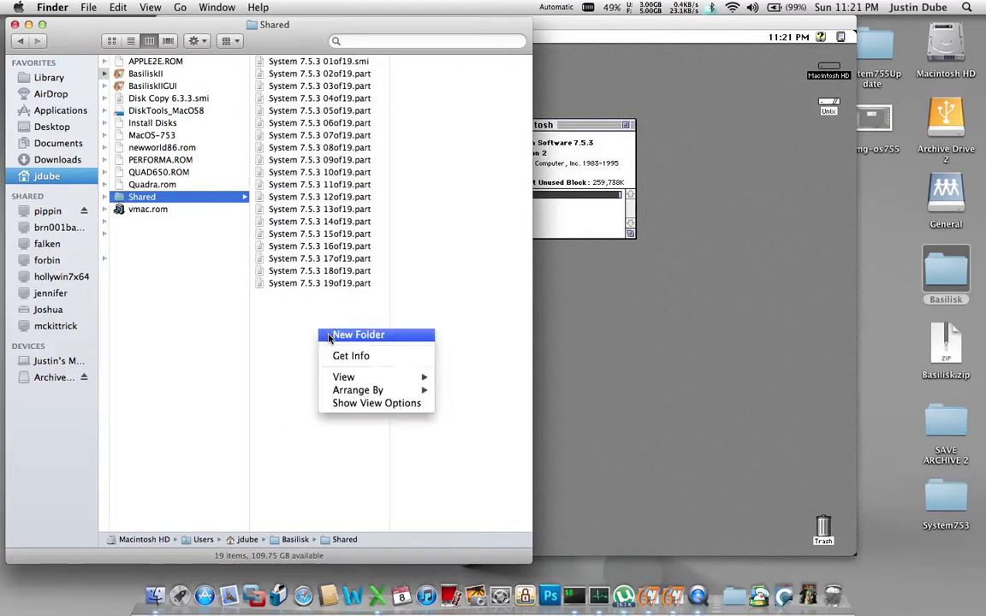
key("Escape")
key("super+shift+n")
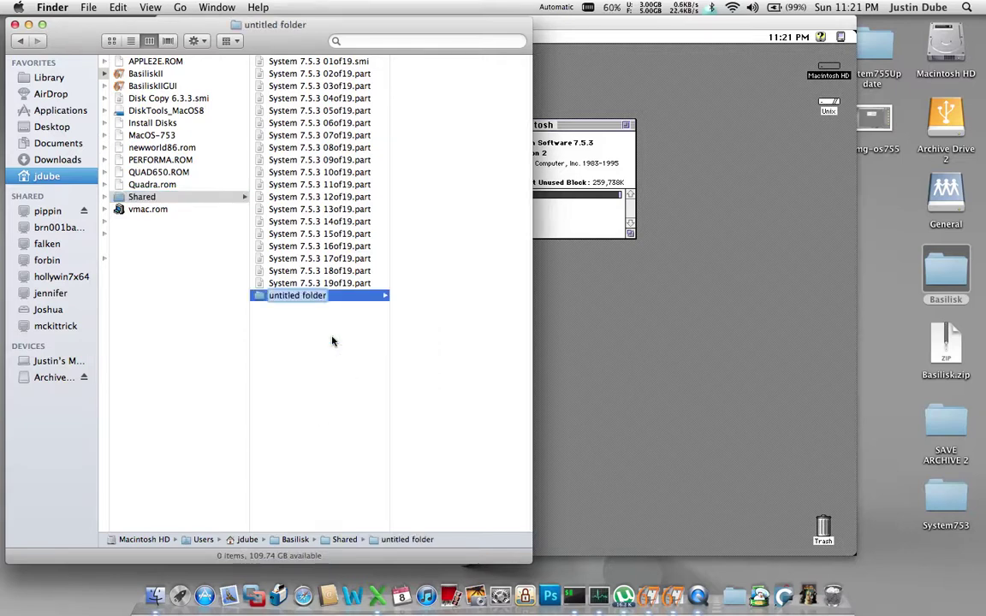
type("Sy")
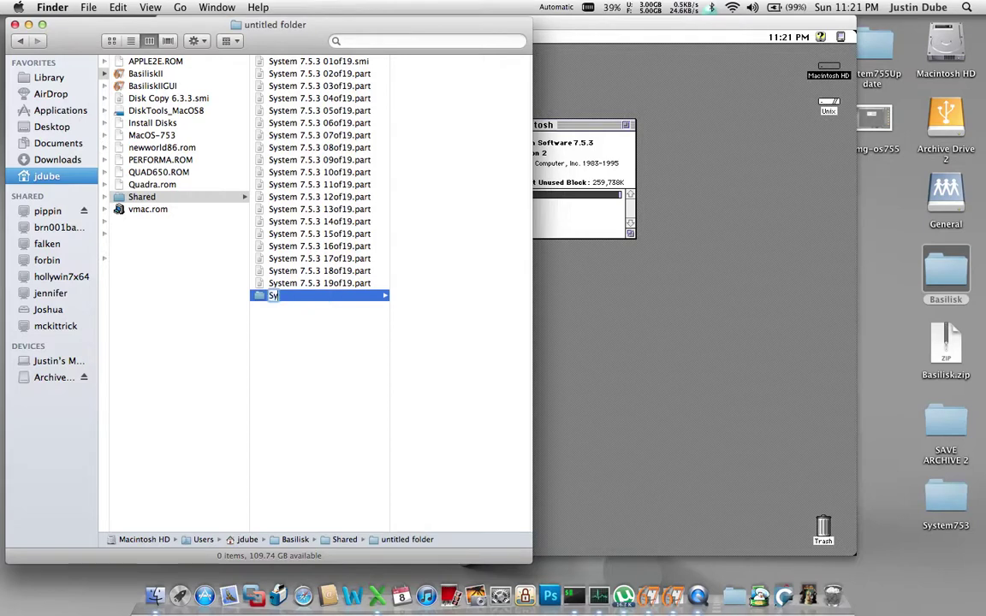
type("stem753")
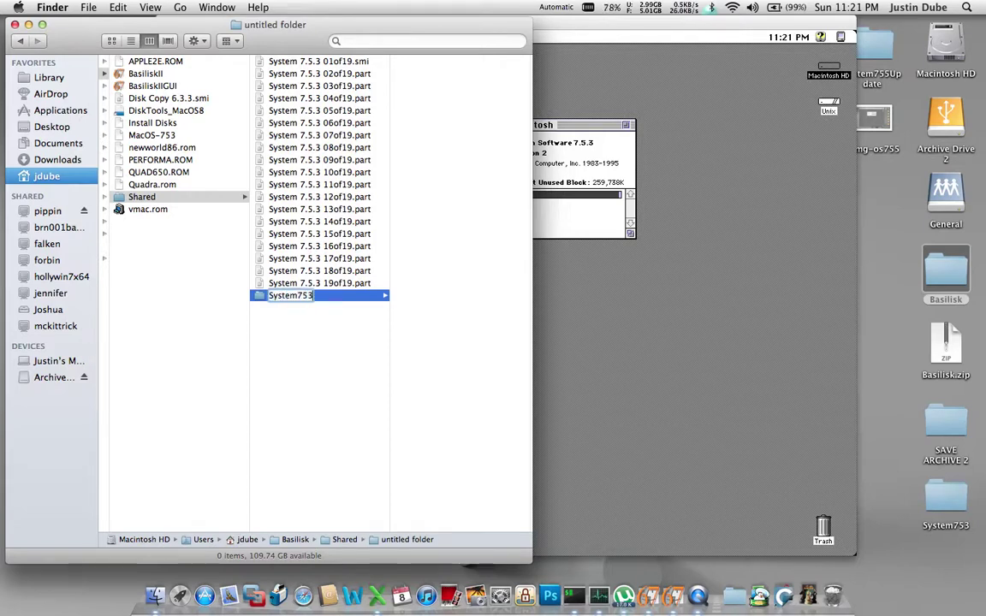
key("Return")
Step: Move all System 7.5.3 files, from 01of19.smi to 19of19.part, into the System753 folder
left_click(276, 283)
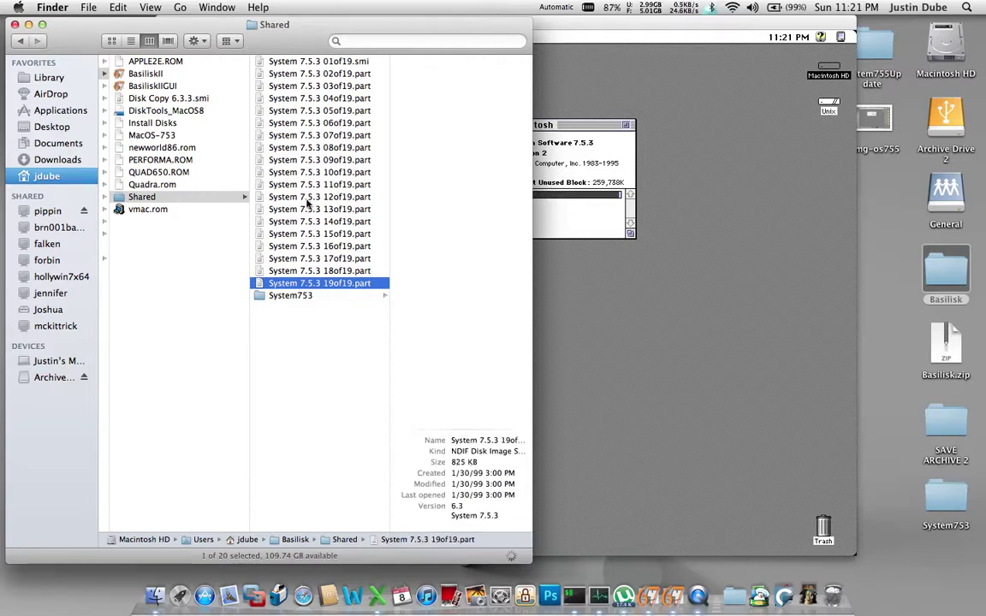
key("shift+Home")
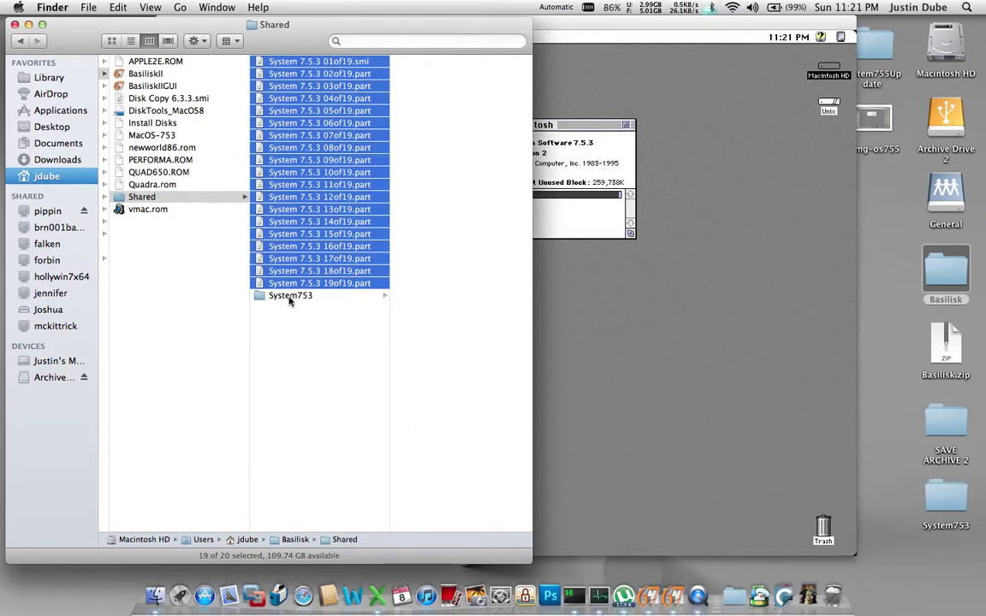
left_click_drag(289, 284, 289, 297)
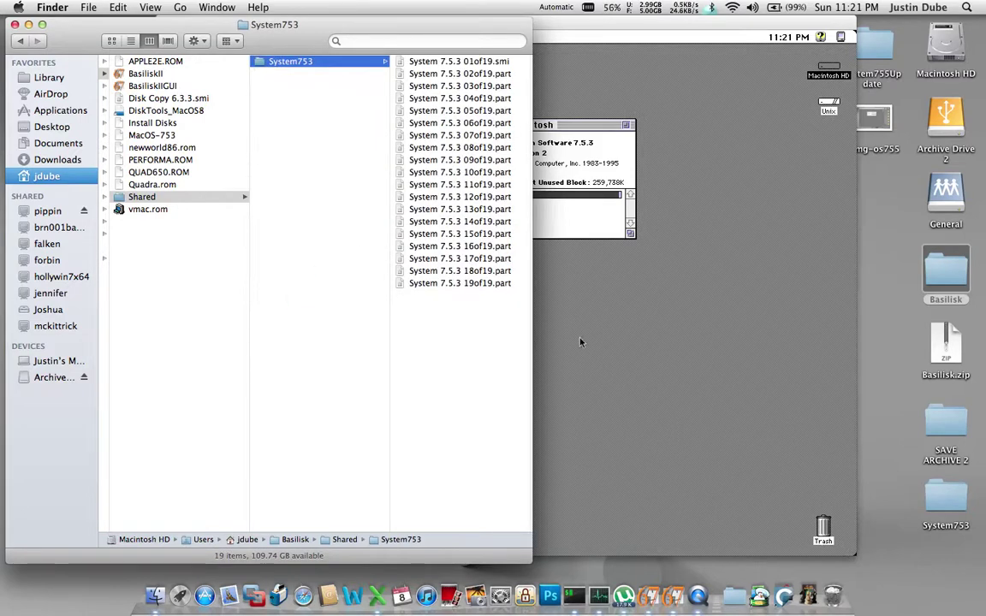
Step: Move the three Sys 7.5.5 Update .sea files from the desktop's System755Update folder into the Shared folder
left_click(959, 507)
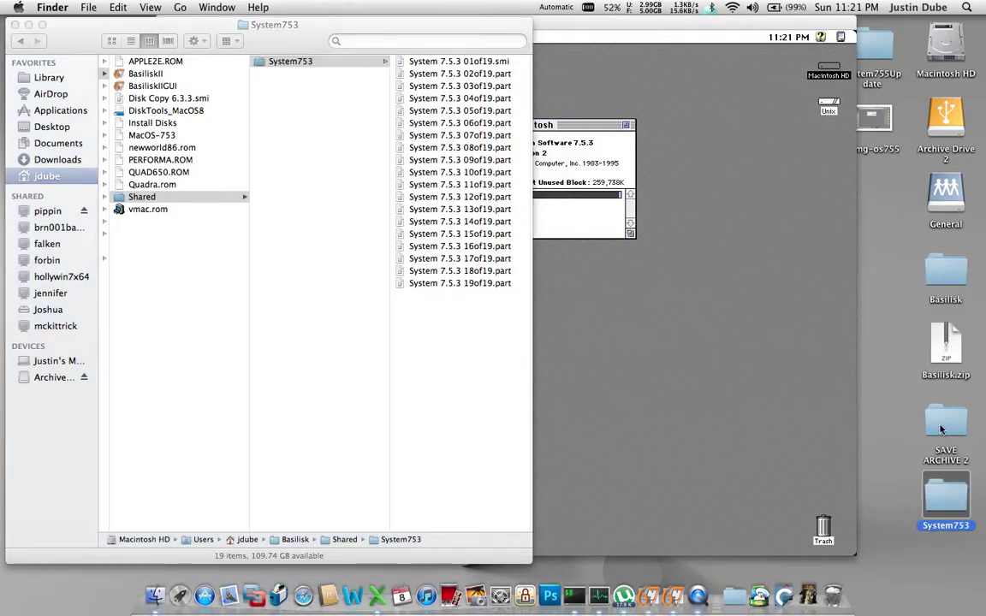
key("super+o")
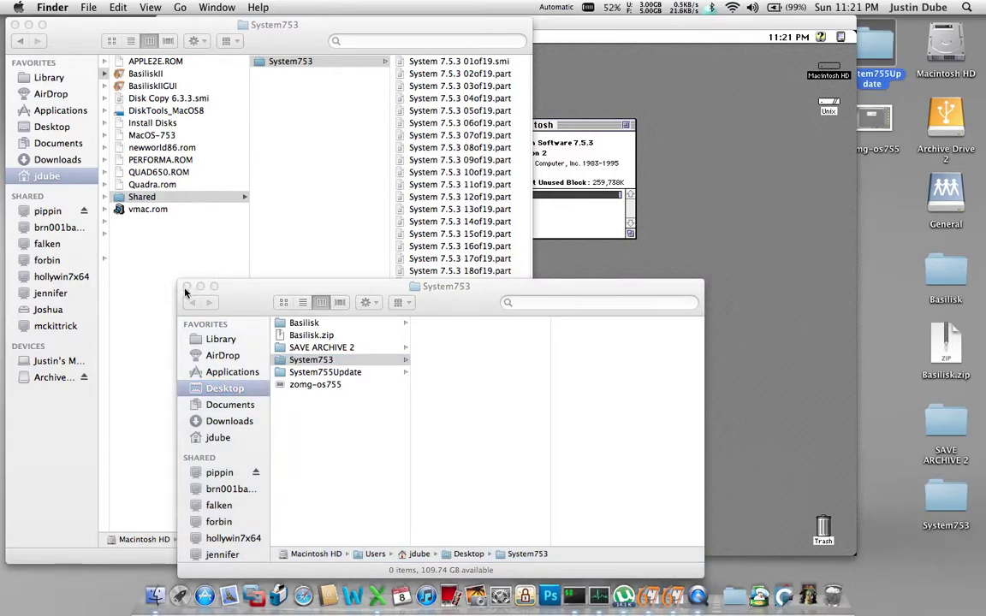
key("super+o")
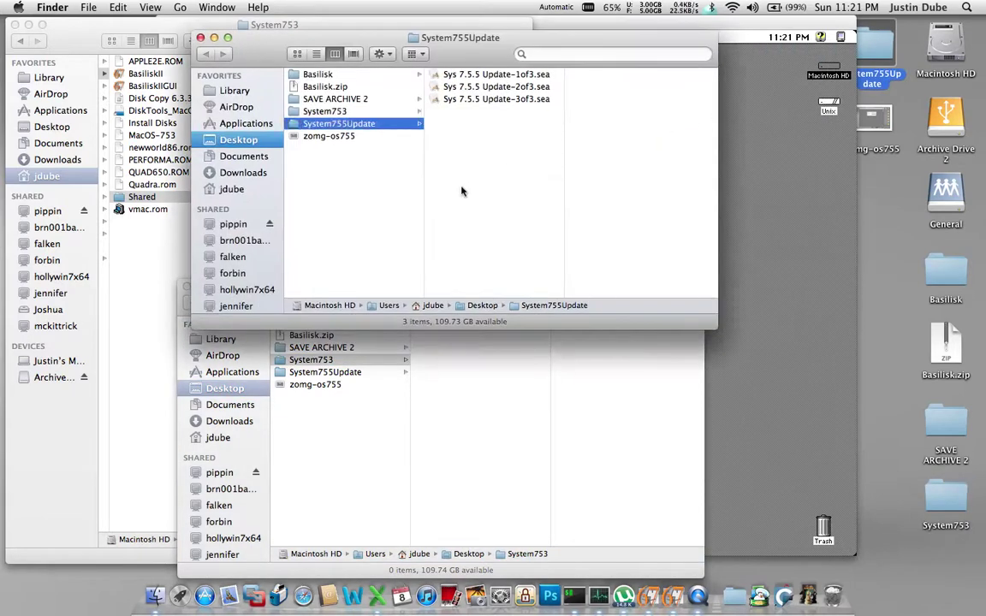
left_click(185, 288)
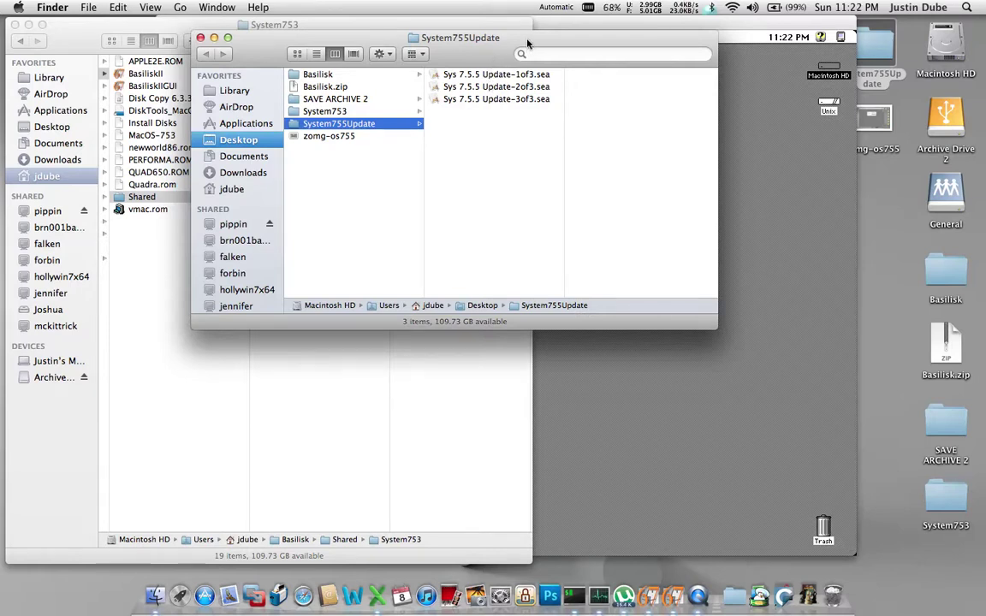
left_click_drag(529, 32, 691, 248)
left_click_drag(657, 324, 647, 281)
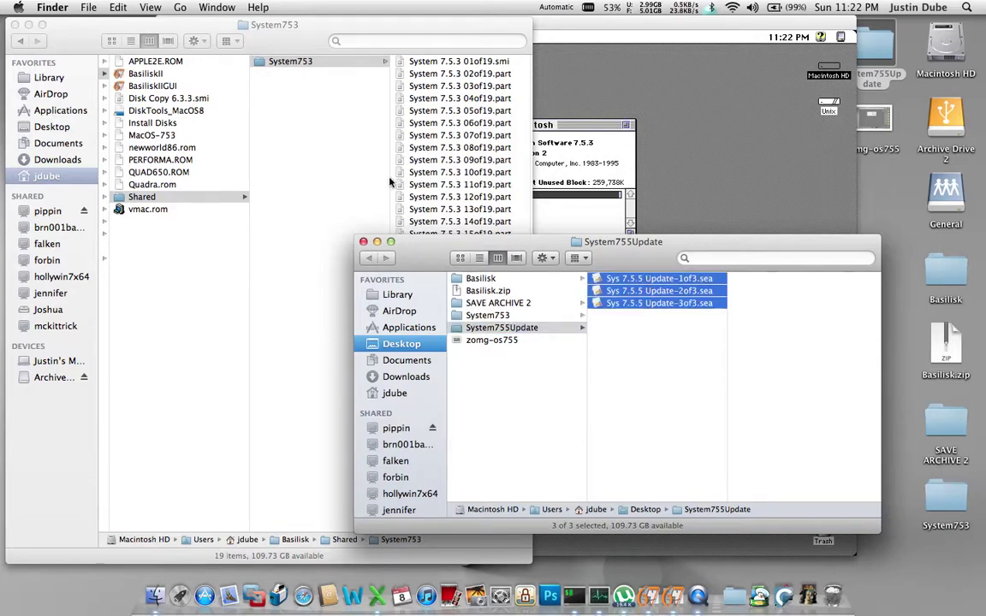
left_click_drag(347, 164, 348, 163)
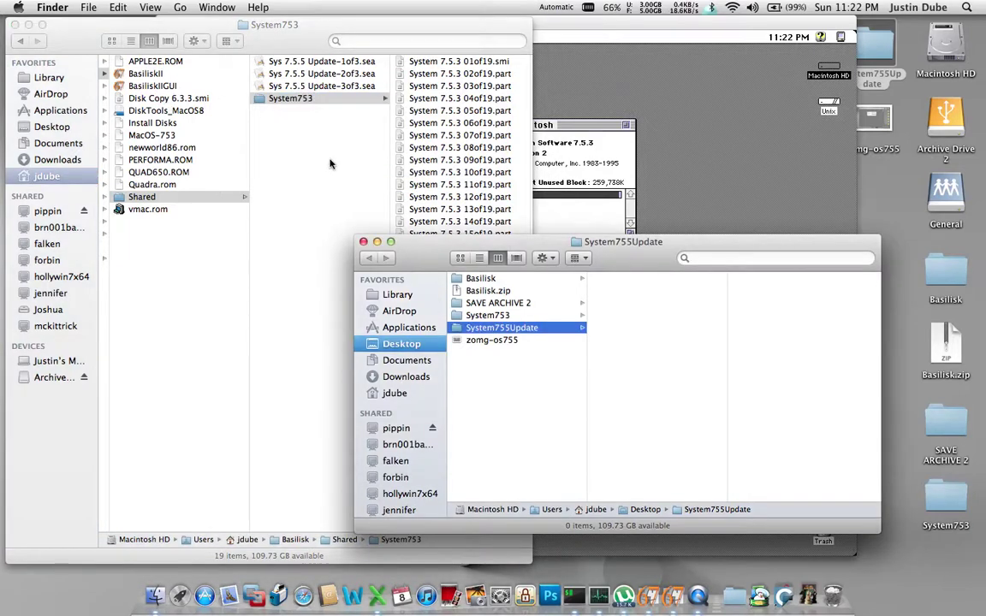
Step: Move Disk Copy 6.3.3.smi from the Basilisk folder into Shared and close the System755Update window
left_click_drag(168, 98, 334, 159)
left_click(588, 314)
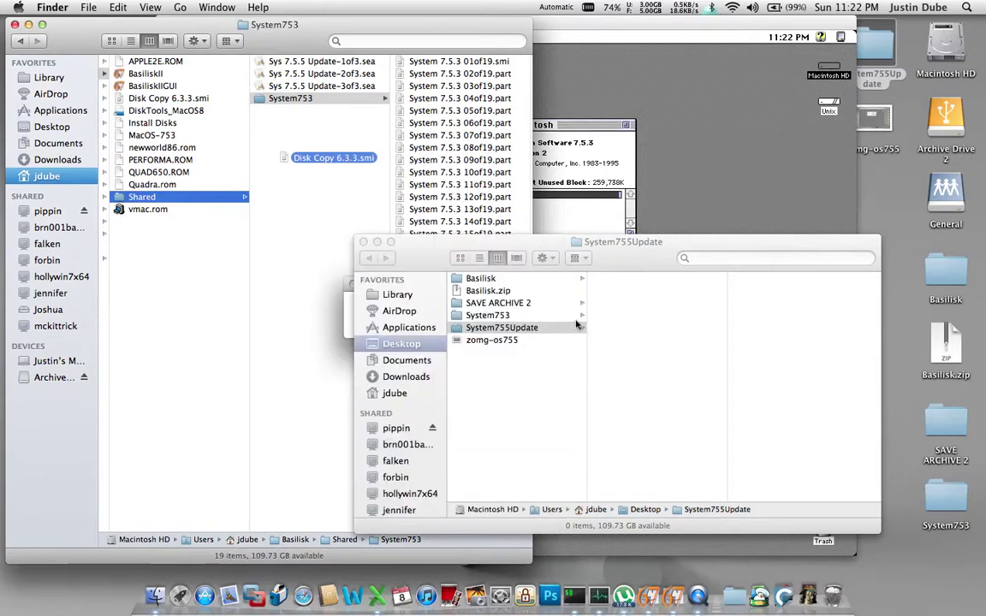
left_click(362, 253)
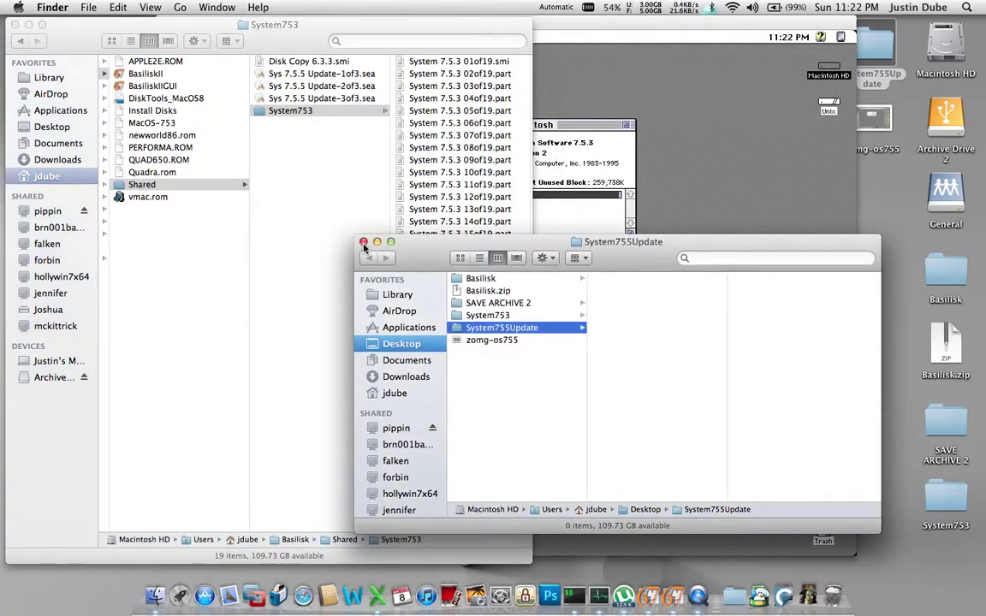
left_click(363, 242)
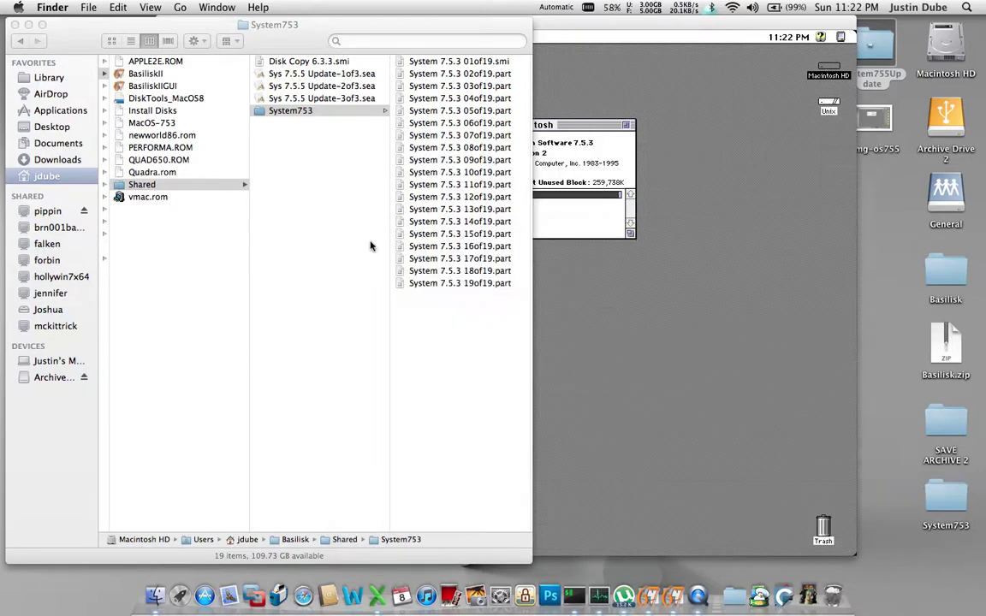
Step: Switch to Basilisk II and close the About This Macintosh window
left_click(507, 171)
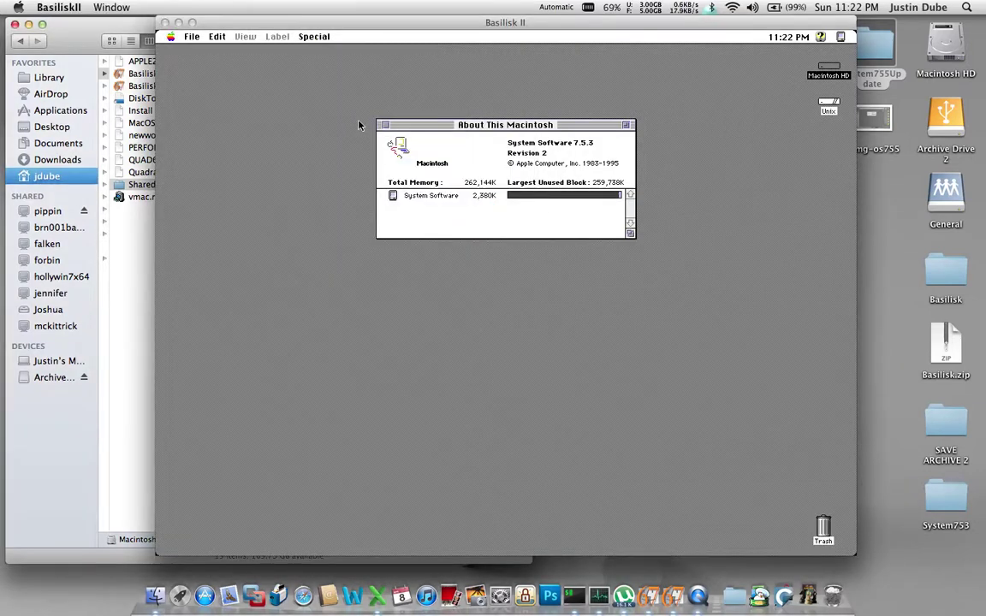
left_click(359, 123)
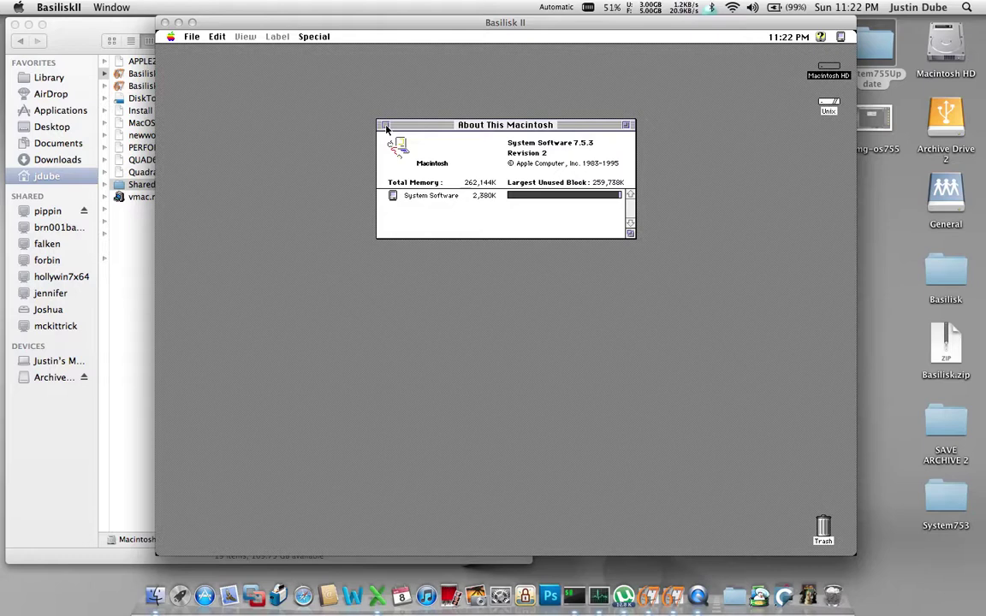
left_click(385, 125)
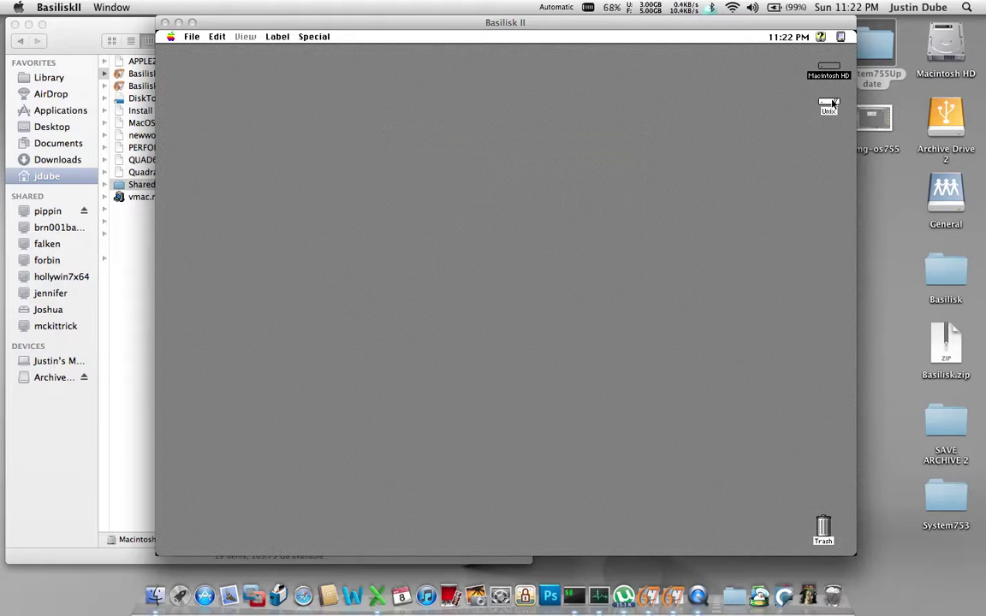
Step: Open the Unix volume, enlarge its window and list its contents by name
double_click(830, 104)
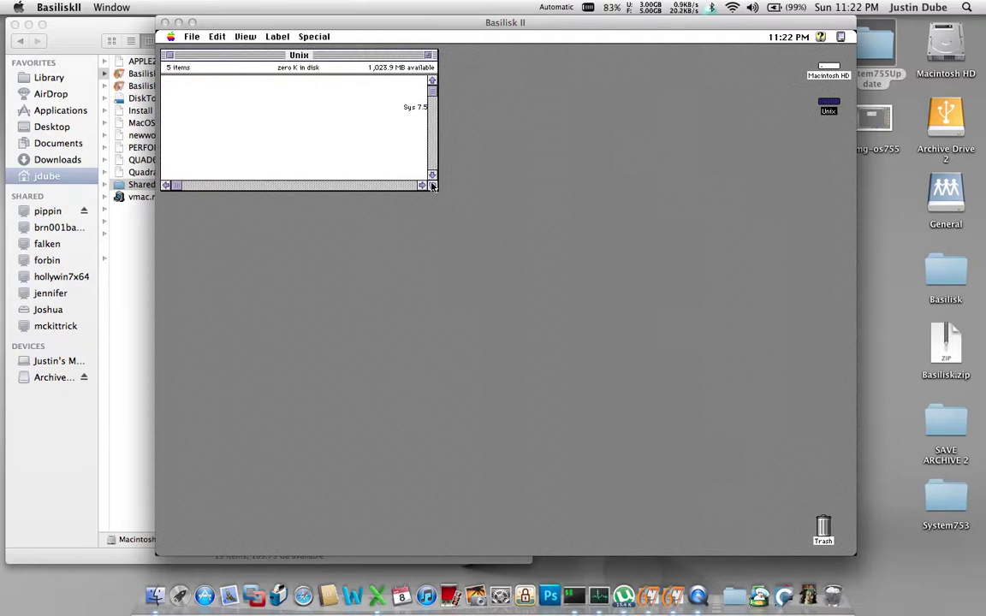
left_click_drag(446, 190, 536, 270)
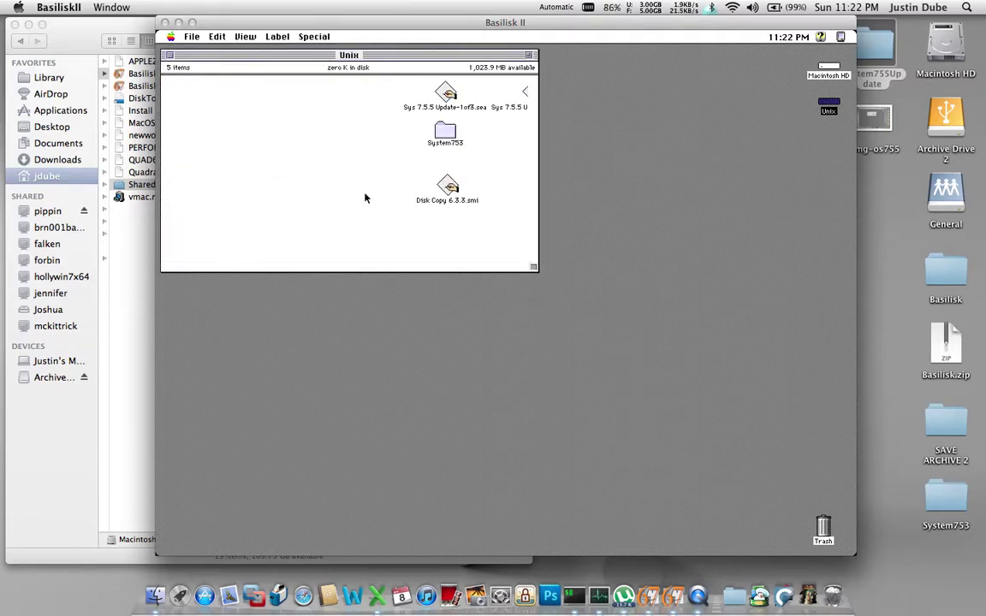
left_click(244, 36)
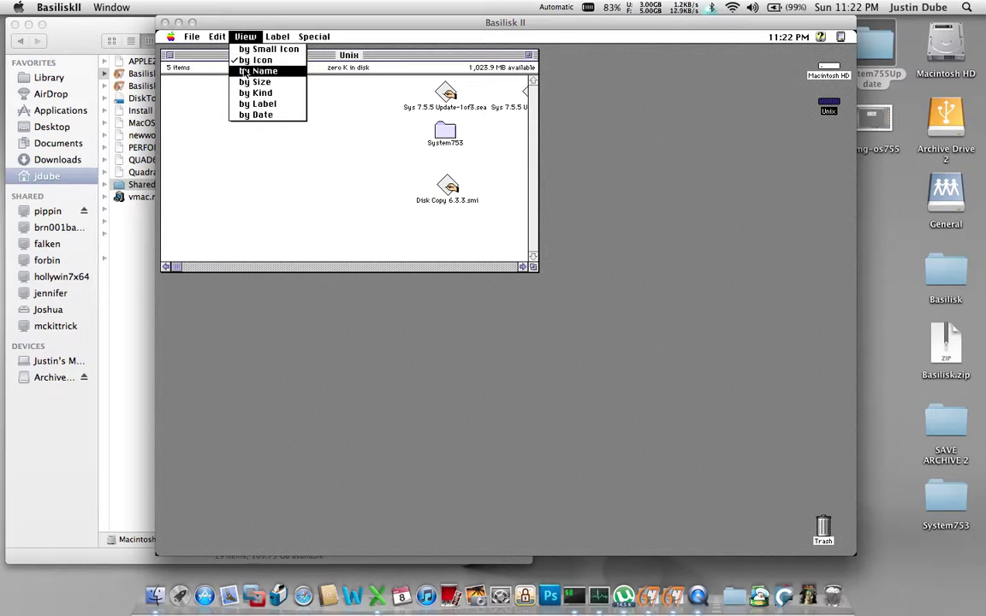
left_click(245, 71)
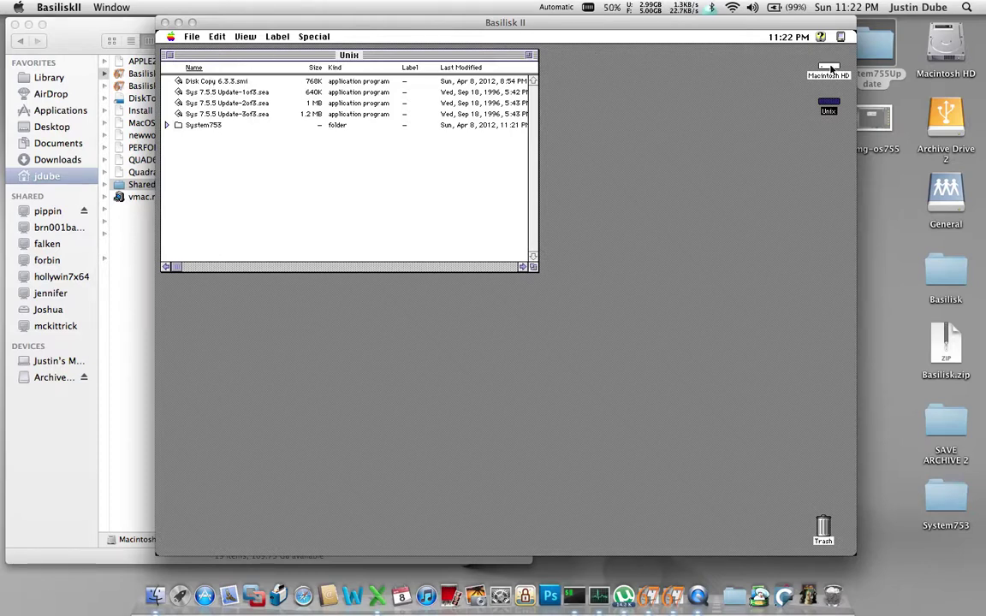
Step: Open Macintosh HD below the Unix file list and copy Disk Copy 6.3.3.smi from Unix onto it
left_click(829, 69)
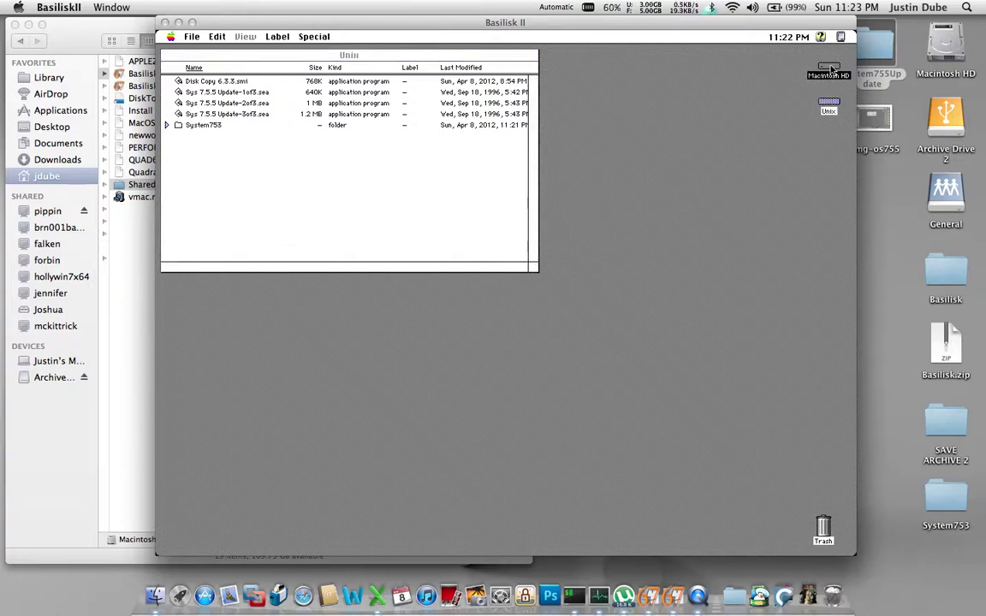
double_click(830, 69)
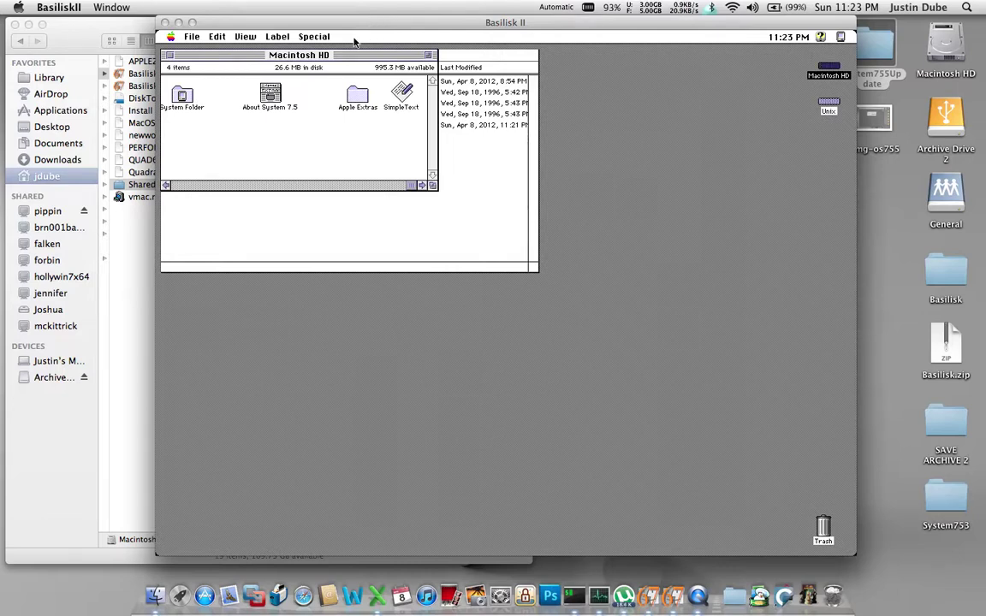
left_click_drag(349, 54, 407, 251)
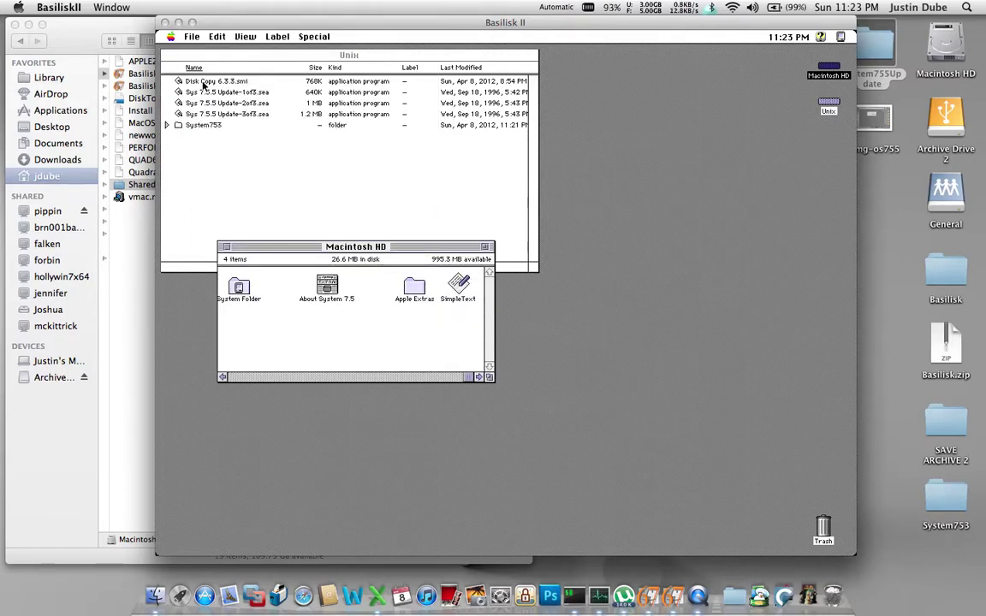
left_click(203, 82)
left_click_drag(204, 82, 300, 336)
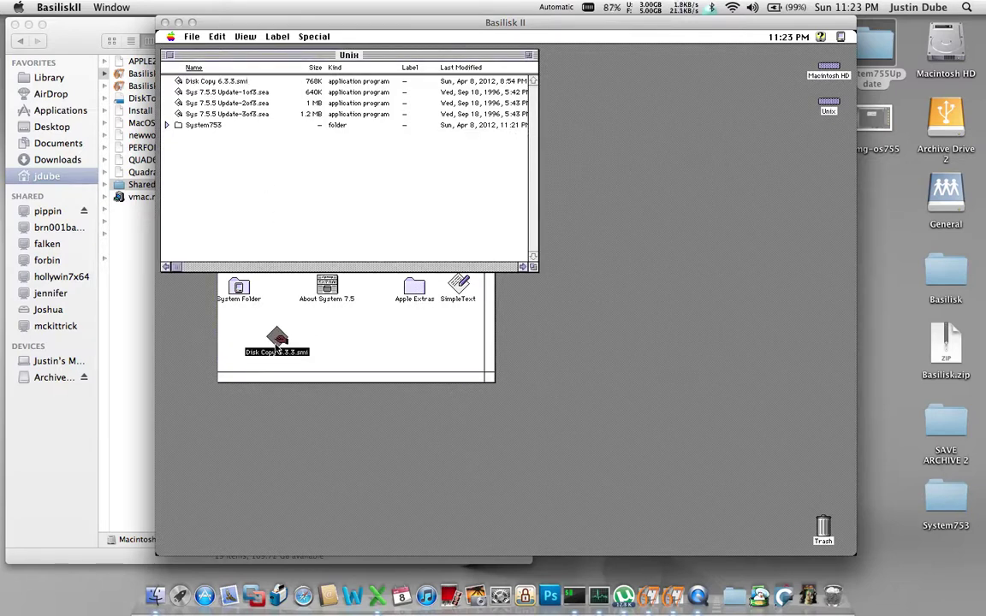
Step: Mount the Disk Copy 6.3.3.smi image from Macintosh HD and open the mounted Disk Copy volume
left_click(278, 343)
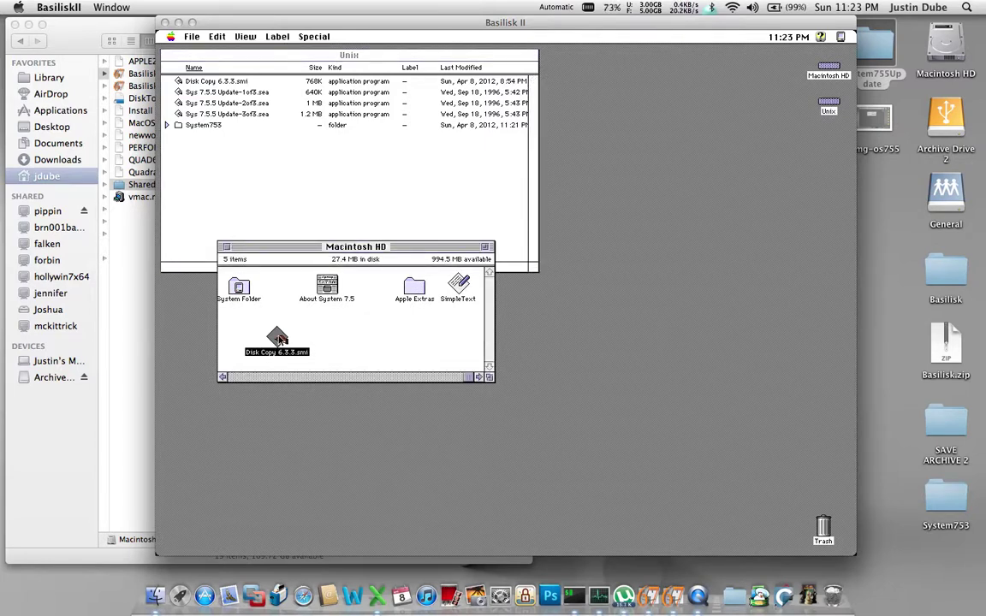
double_click(278, 338)
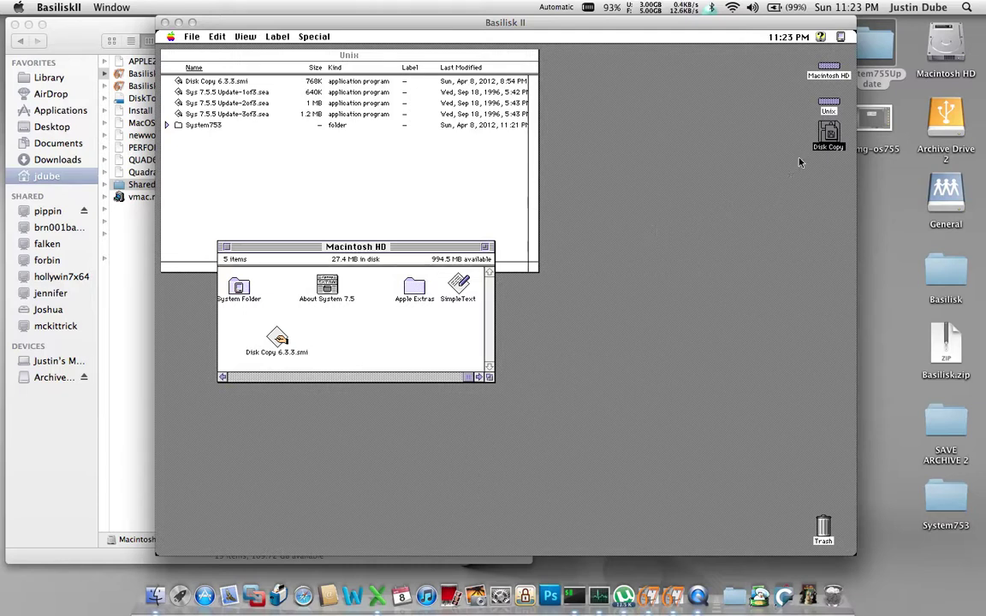
left_click(829, 134)
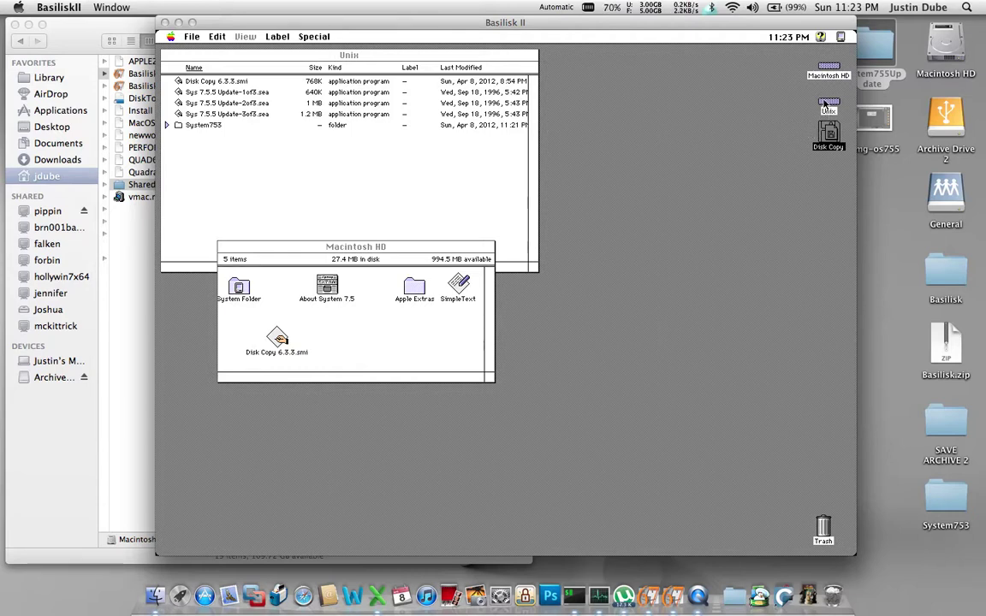
left_click(822, 67)
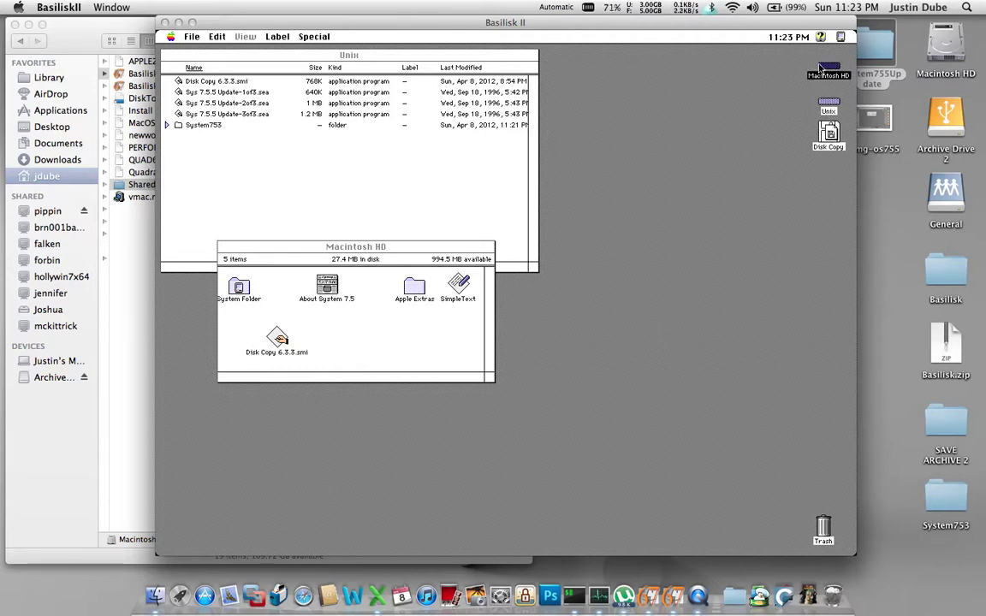
left_click(827, 135)
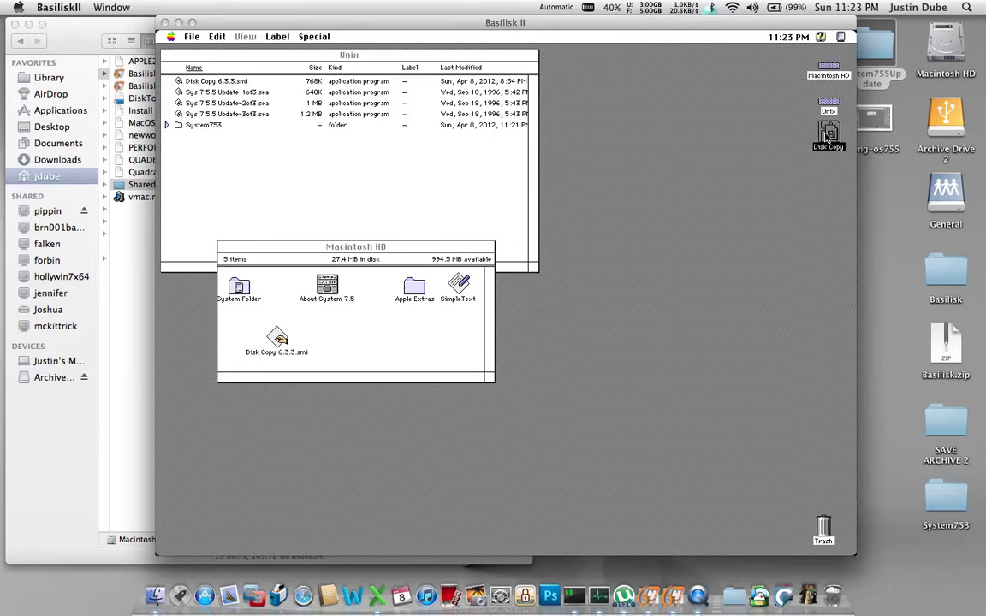
double_click(828, 136)
double_click(830, 132)
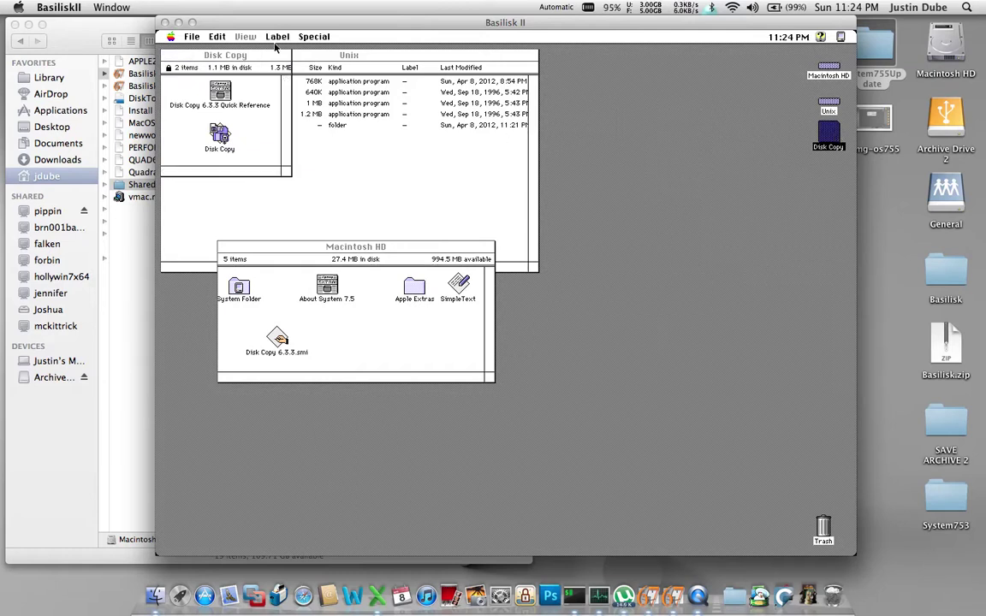
Step: Copy the Disk Copy application from the mounted Disk Copy volume to Macintosh HD and close the volume's window
left_click_drag(266, 54, 676, 265)
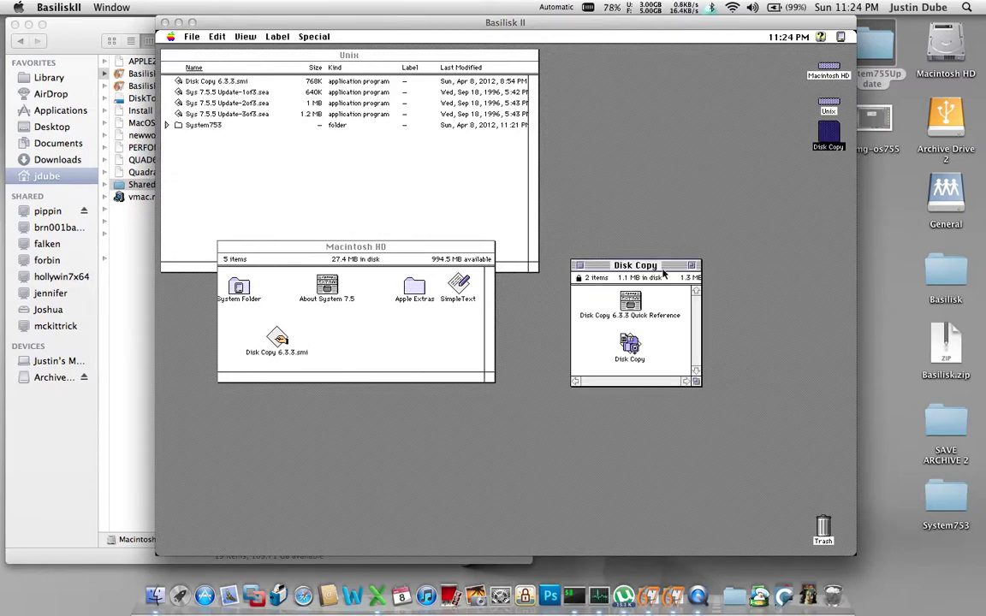
left_click(631, 345)
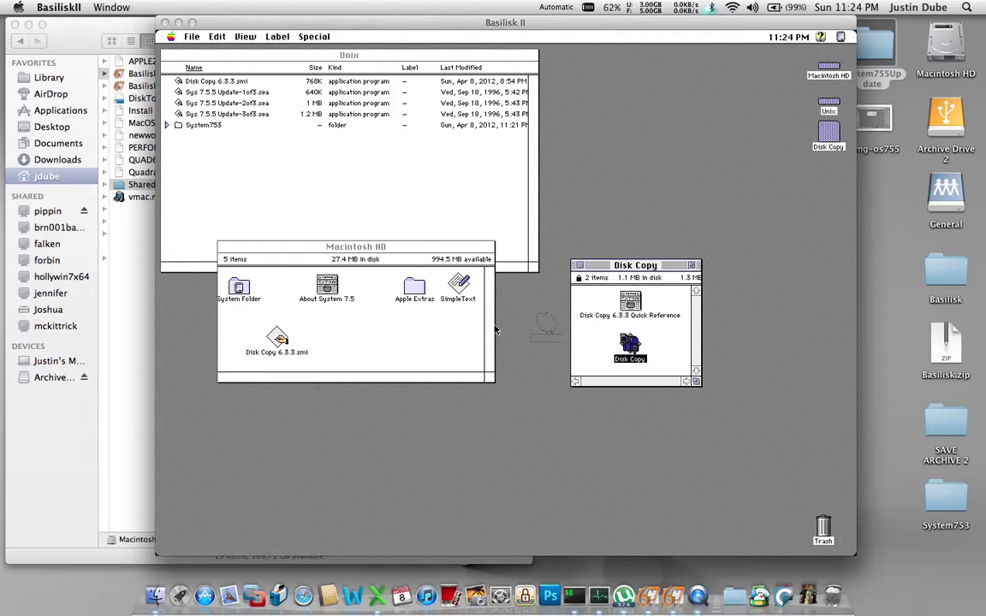
left_click_drag(495, 330, 445, 327)
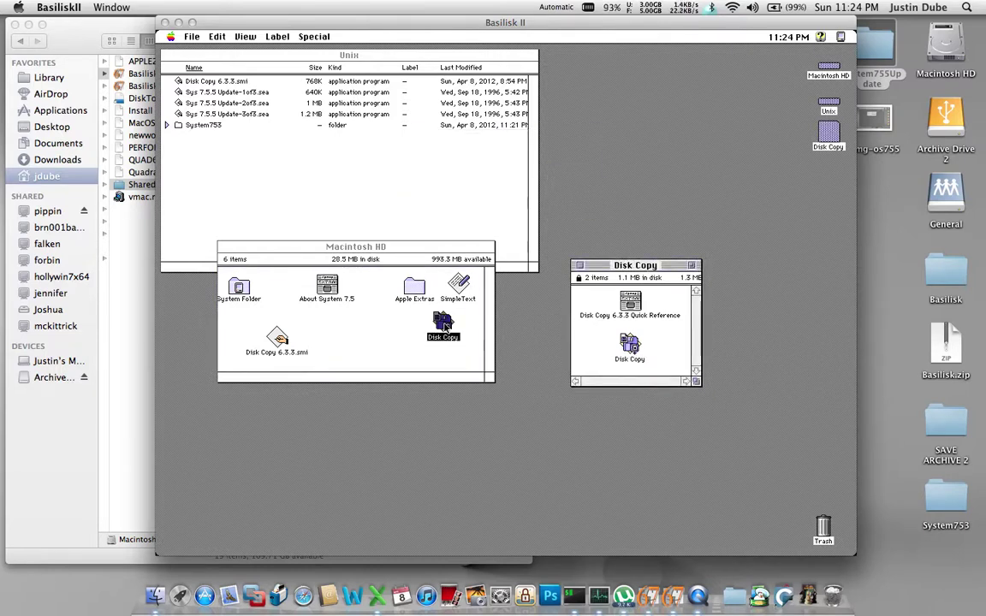
left_click(582, 267)
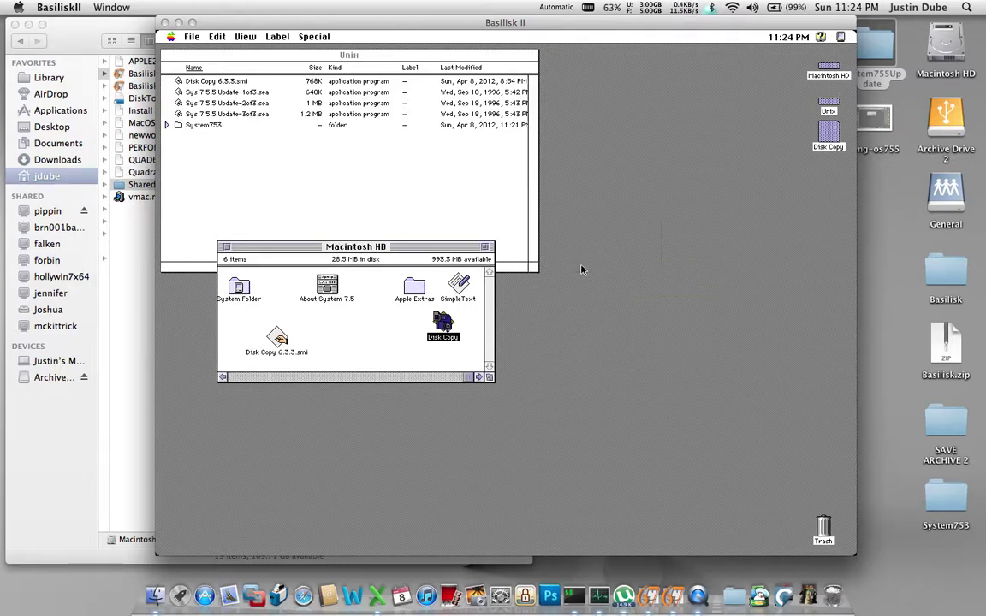
Step: Try to launch Disk Copy from Macintosh HD, and unmount the Disk Copy volume
double_click(441, 323)
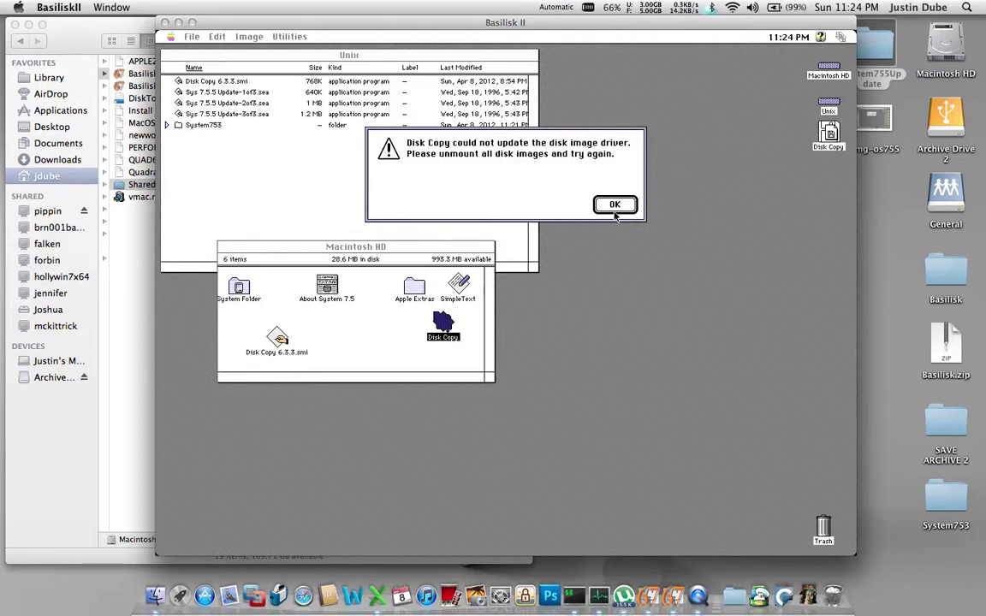
left_click(615, 205)
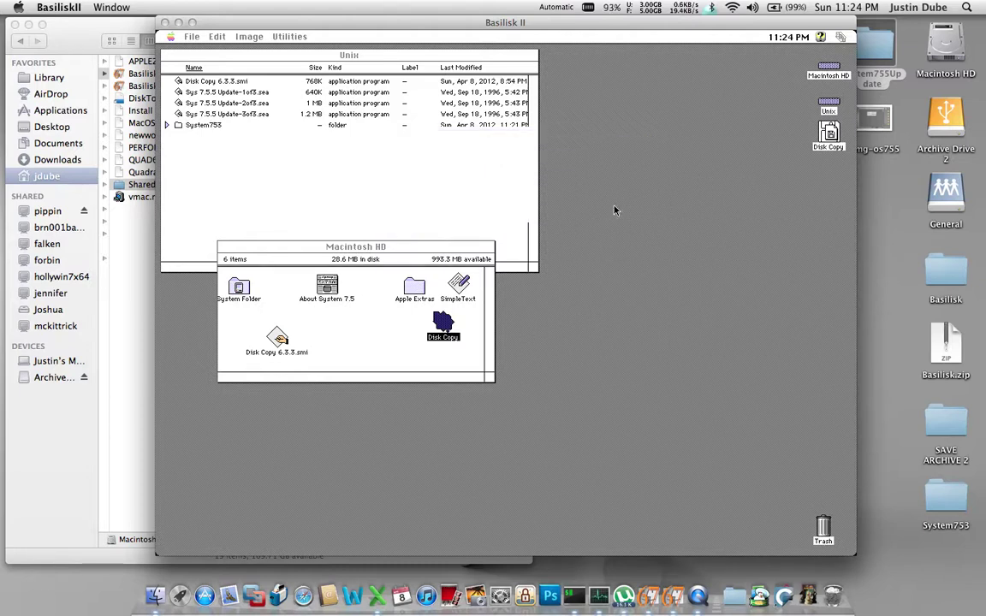
left_click(826, 137)
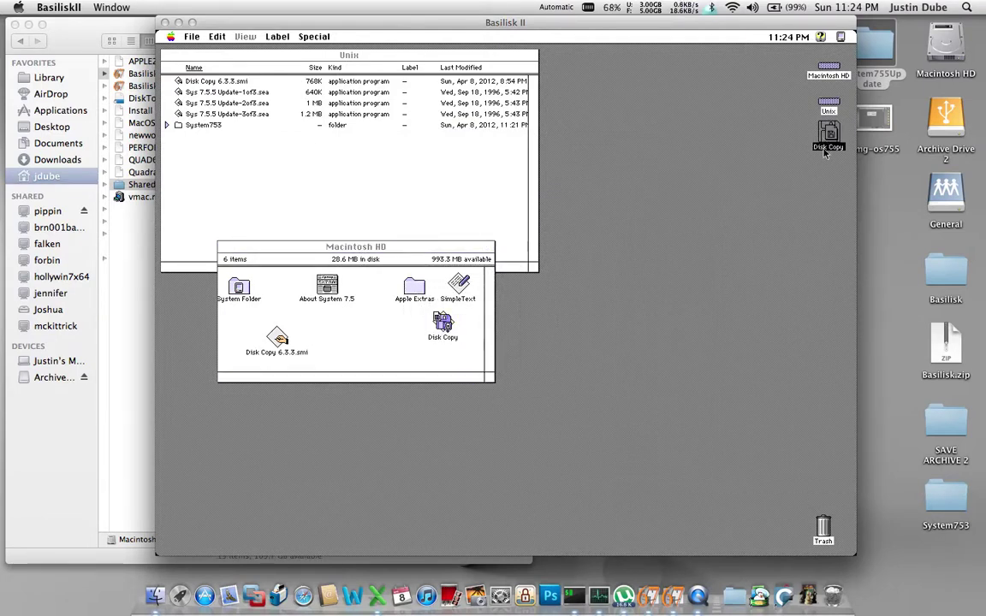
left_click_drag(821, 225, 819, 535)
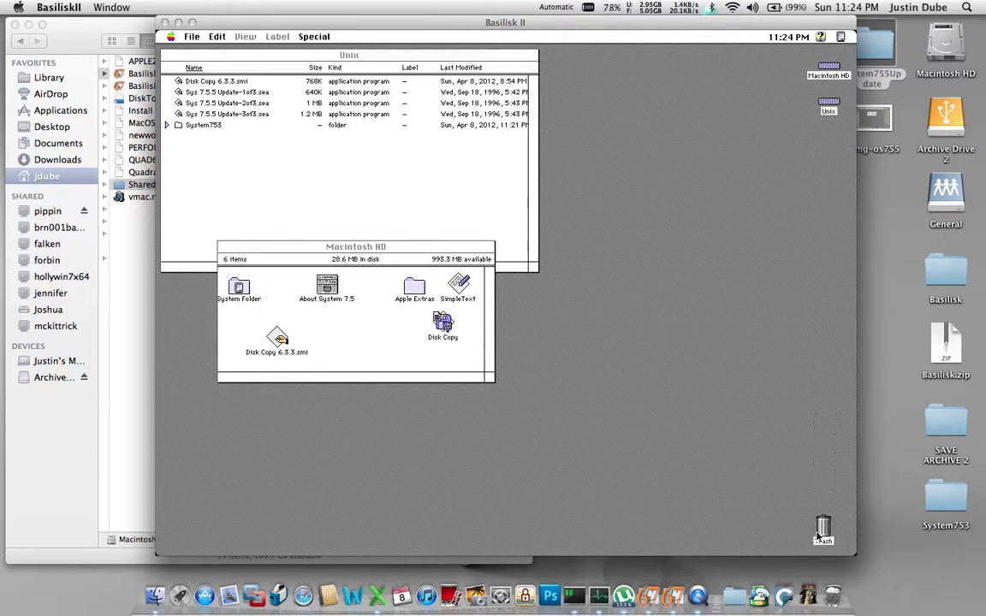
Step: Launch Disk Copy from Macintosh HD, accept its software license and move its window beside the Macintosh HD window
left_click(442, 328)
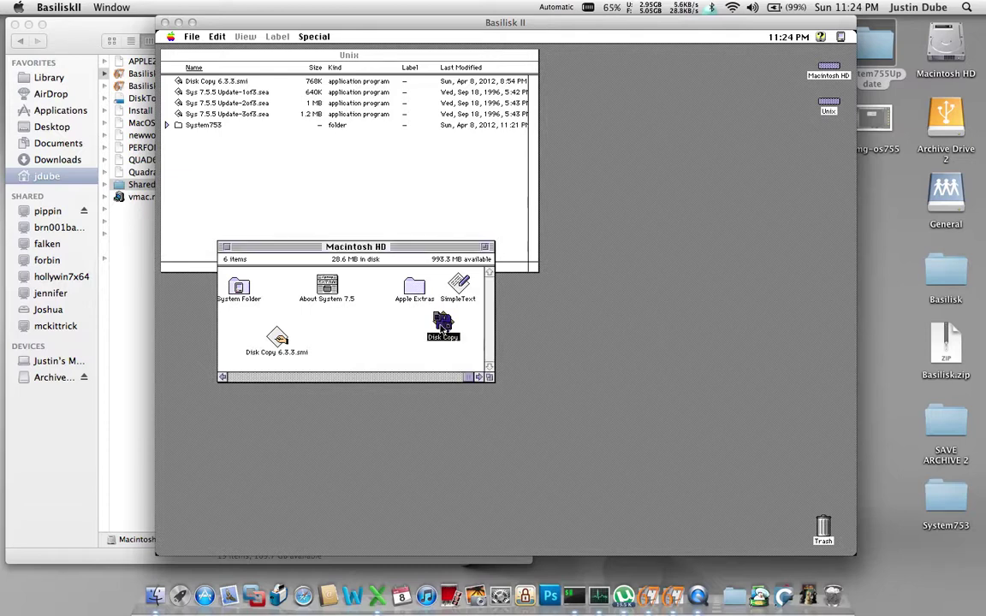
double_click(442, 328)
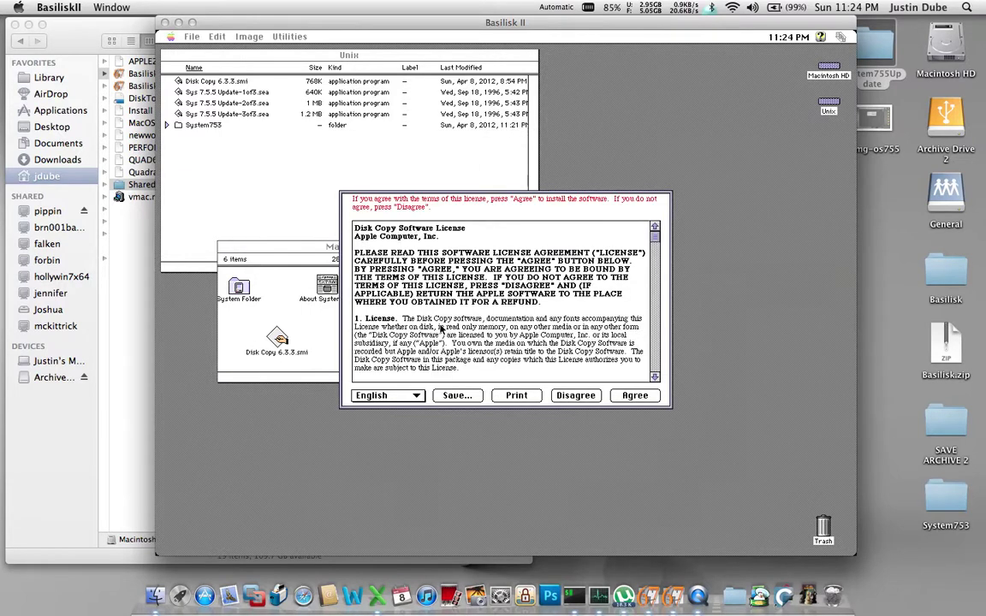
left_click(634, 395)
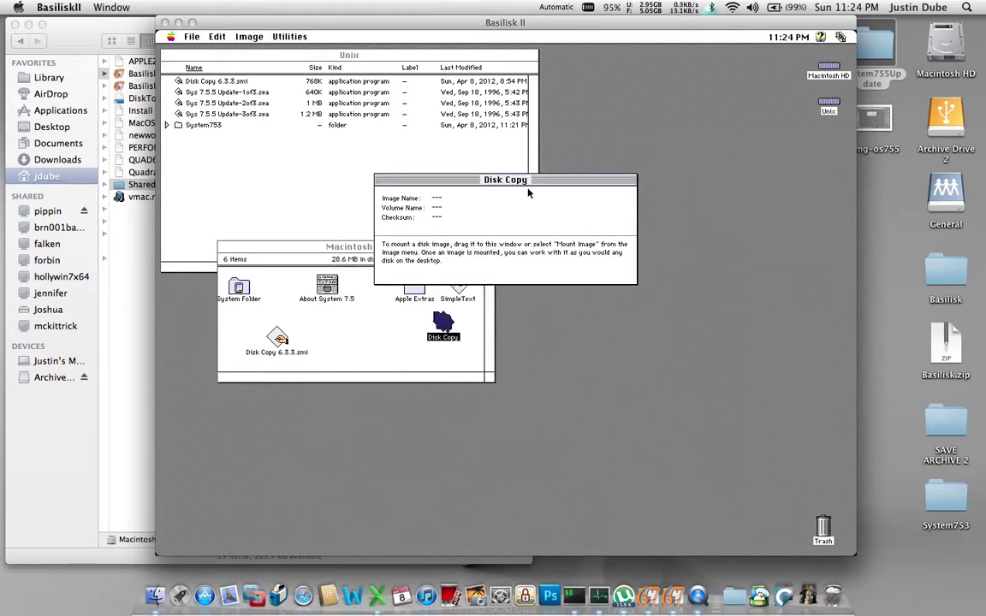
left_click_drag(530, 188, 674, 312)
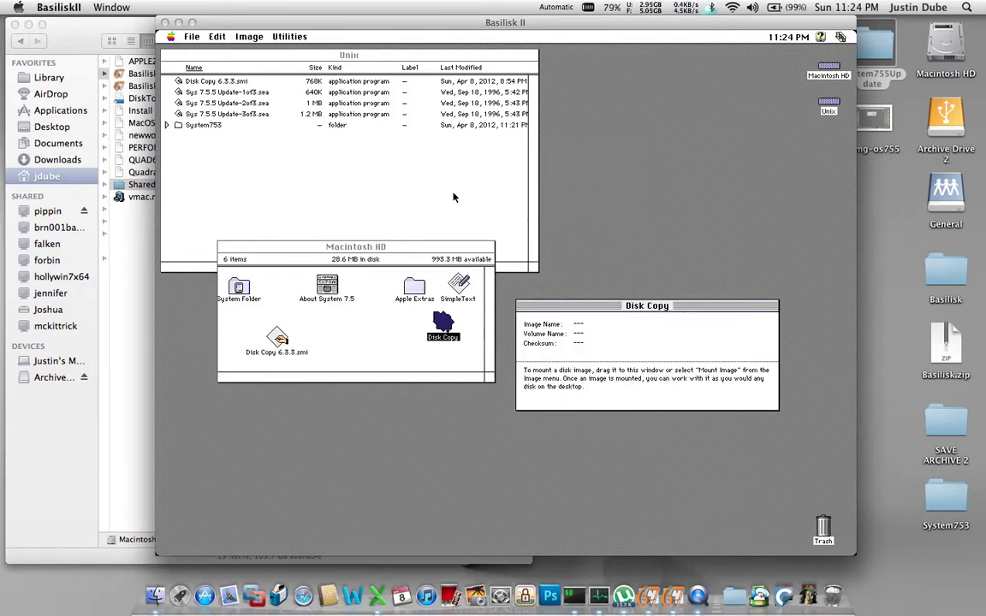
left_click(222, 92)
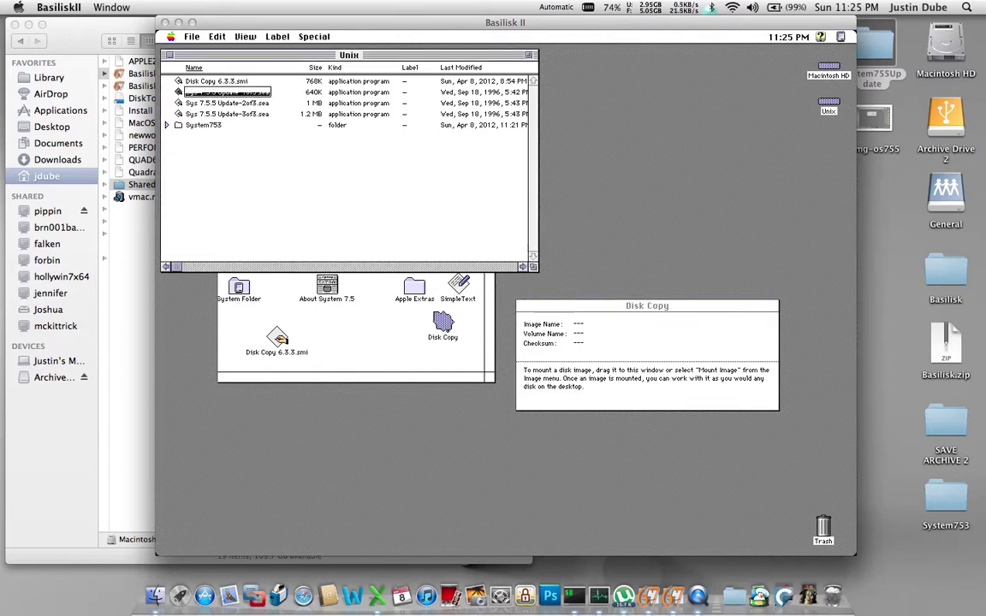
left_click(221, 92)
left_click(218, 90)
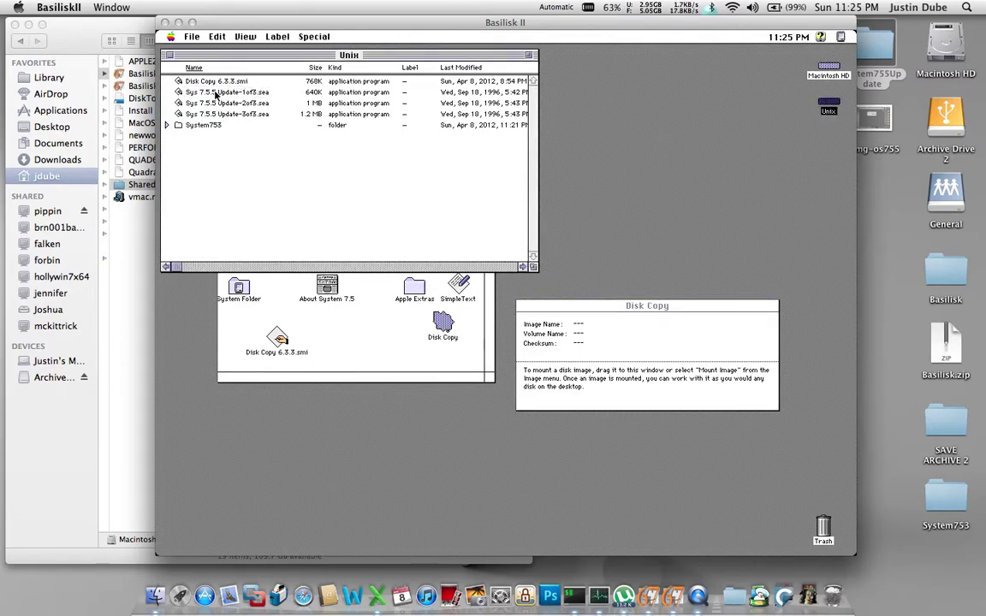
left_click(220, 93)
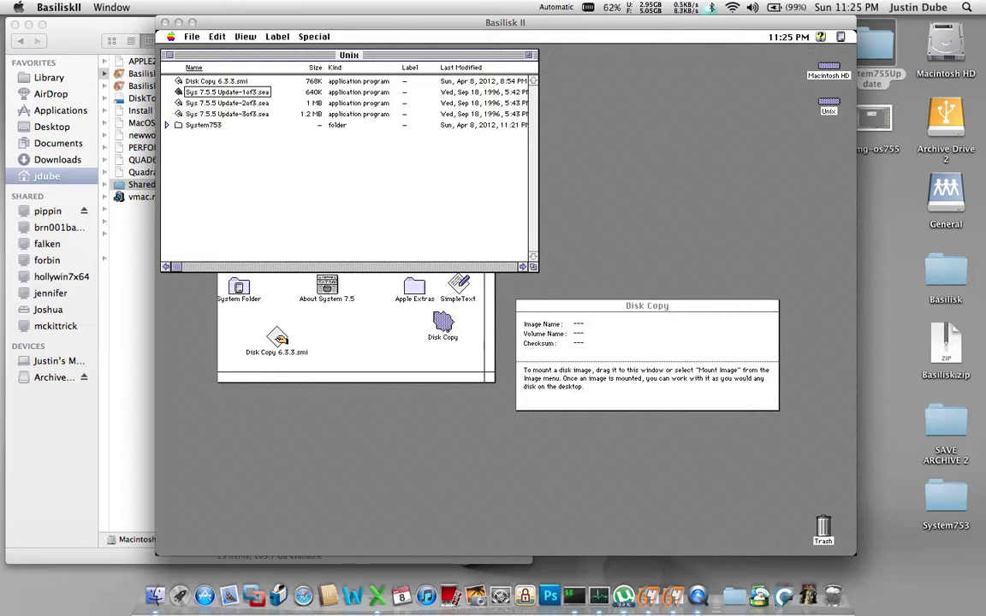
key("Up")
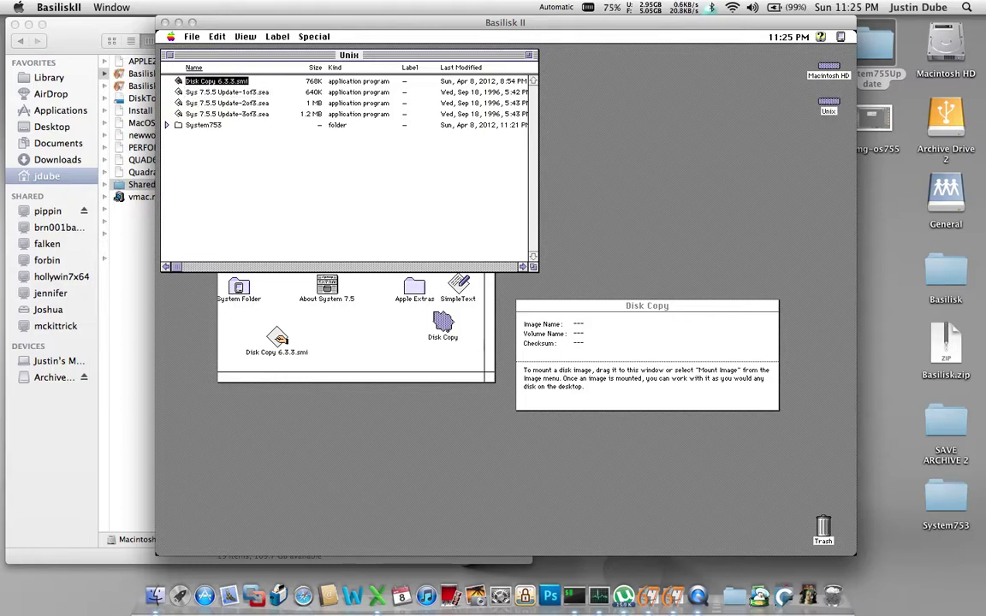
key("Down")
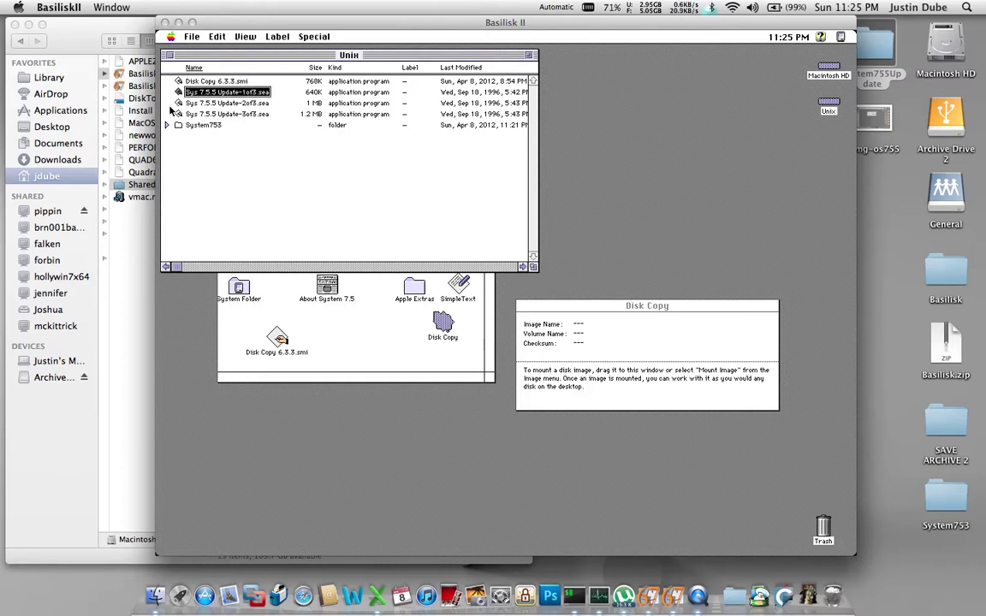
left_click(171, 109)
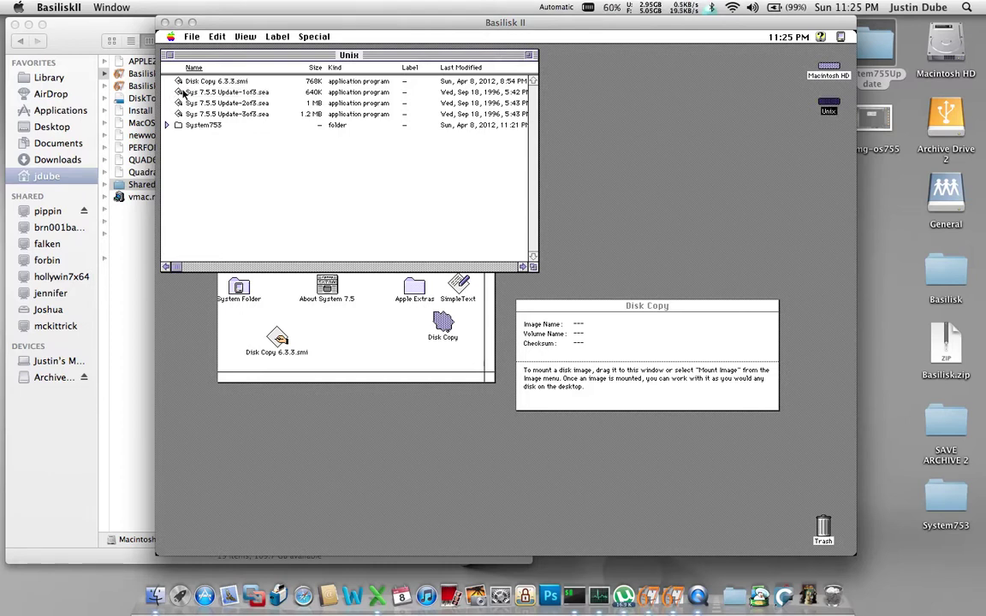
Step: Extract Sys 7.5.5 Update-1of3.sea onto the Unix volume as System 7.5.5 Update - 1 and quit the extractor
left_click(181, 93)
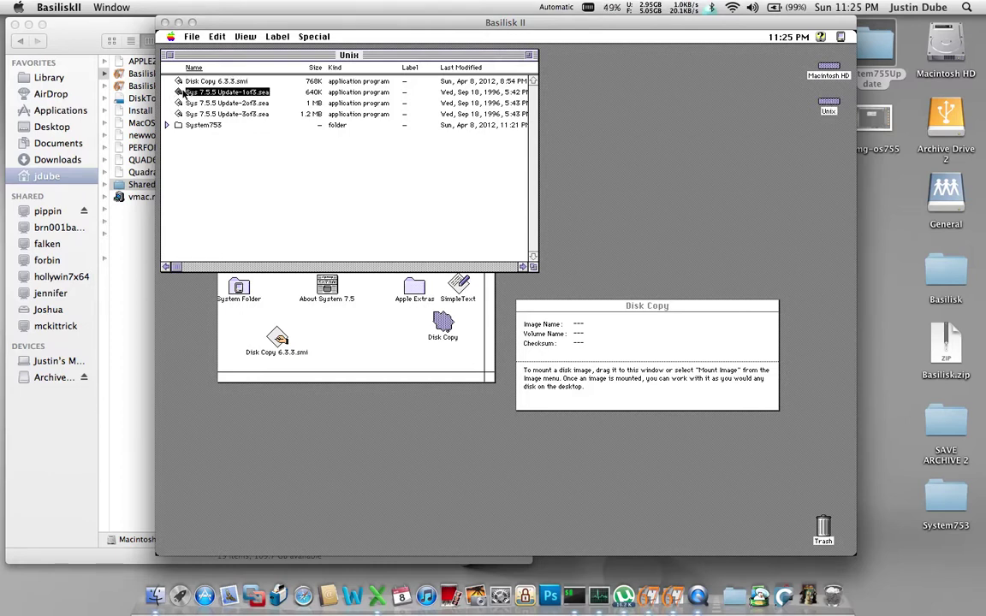
double_click(181, 92)
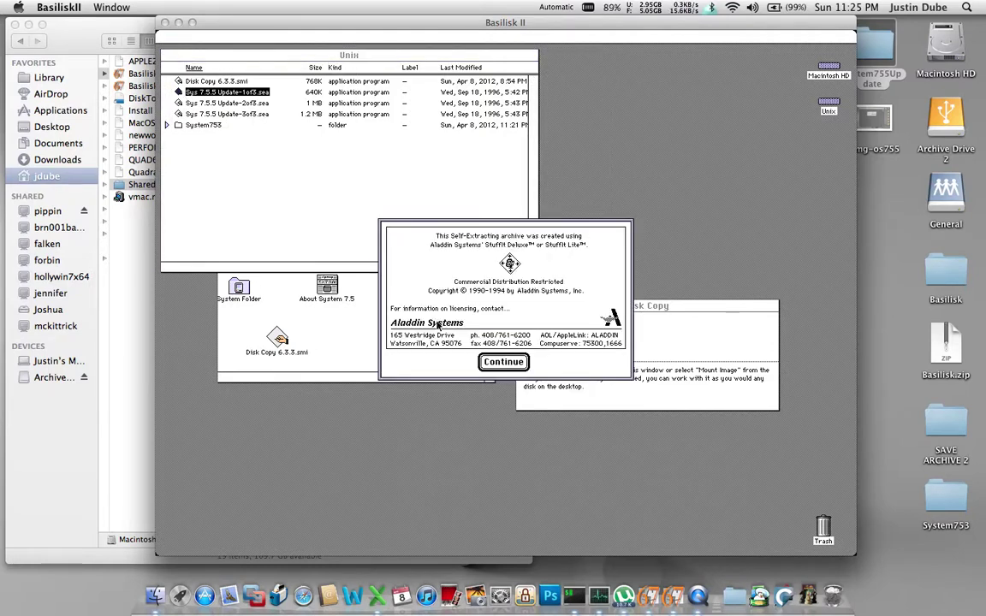
left_click(492, 363)
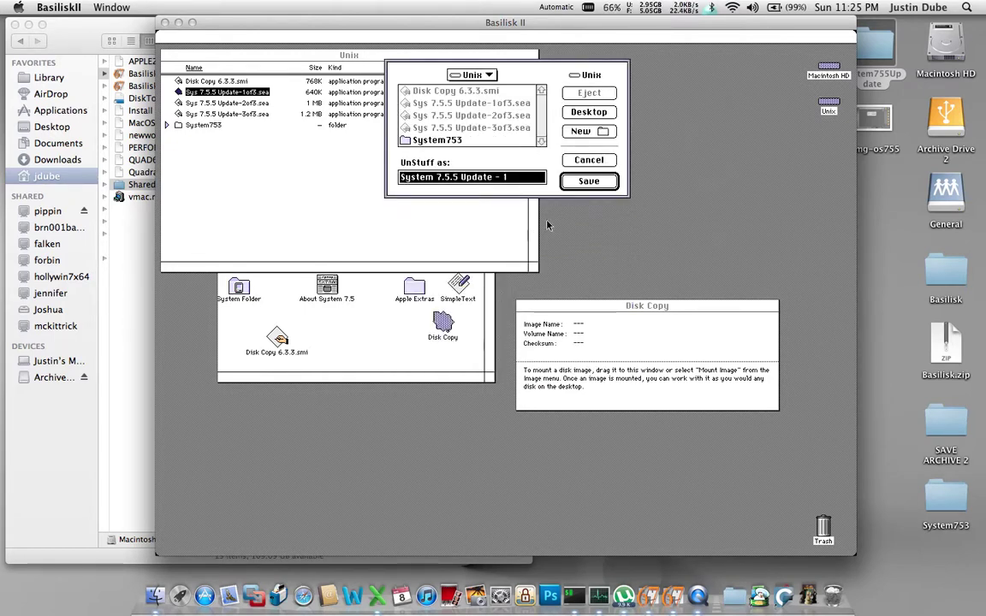
left_click(587, 181)
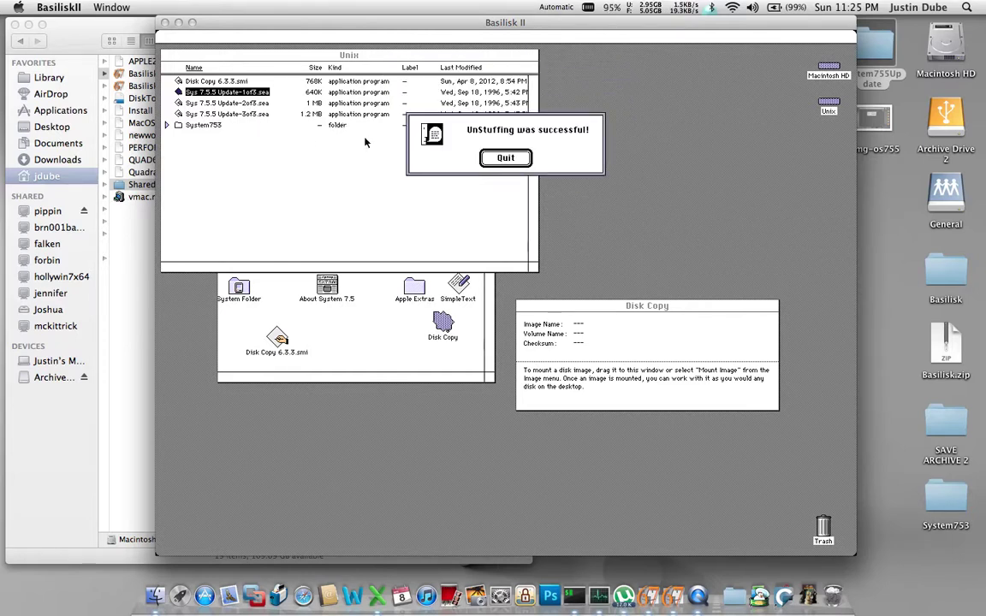
left_click(505, 159)
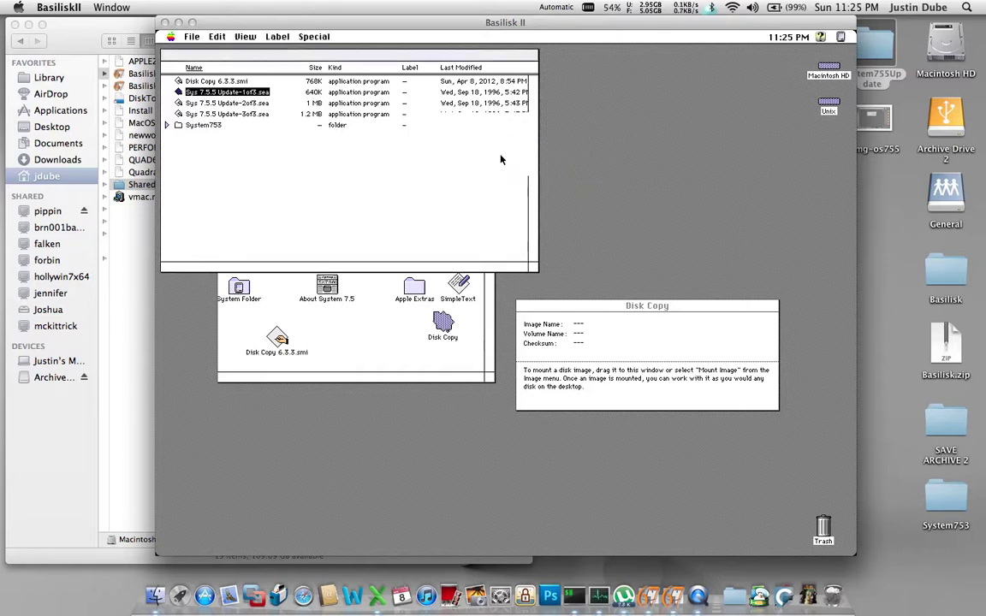
Step: Extract Sys 7.5.5 Update-2of3.sea onto the Unix volume as System 7.5.5 Update - 2 and quit the extractor
left_click(179, 103)
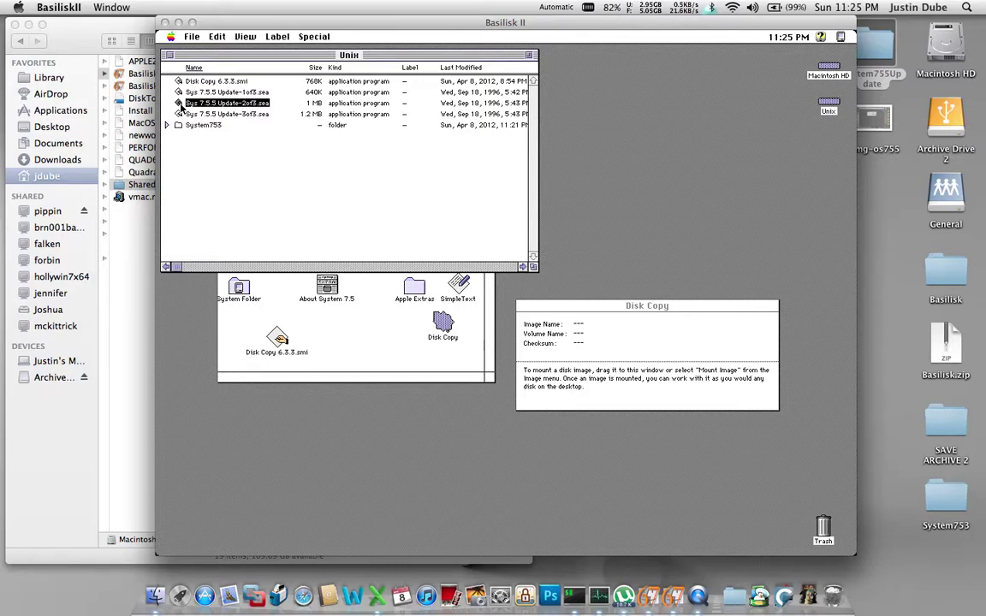
double_click(179, 103)
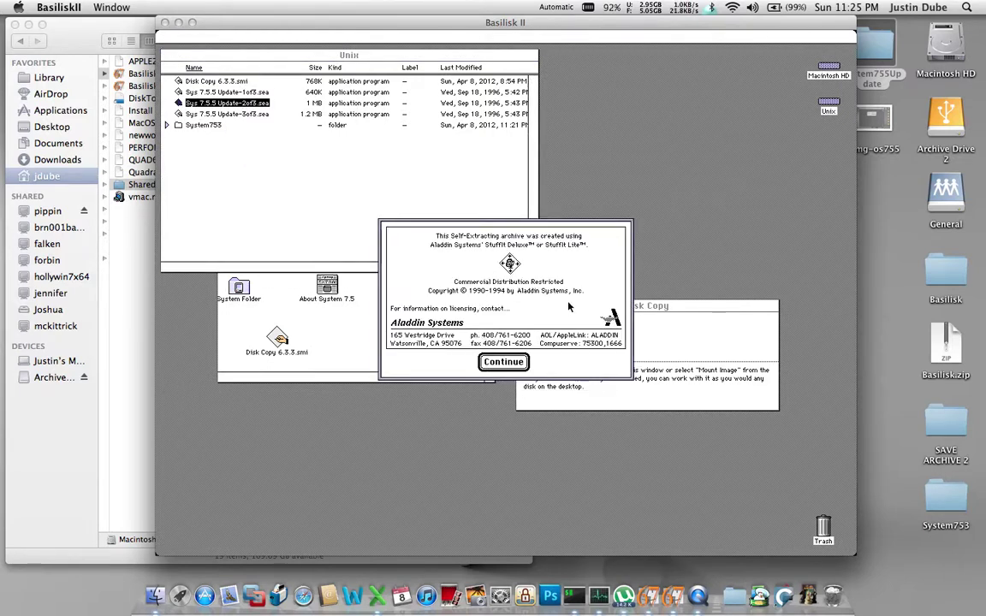
left_click(502, 362)
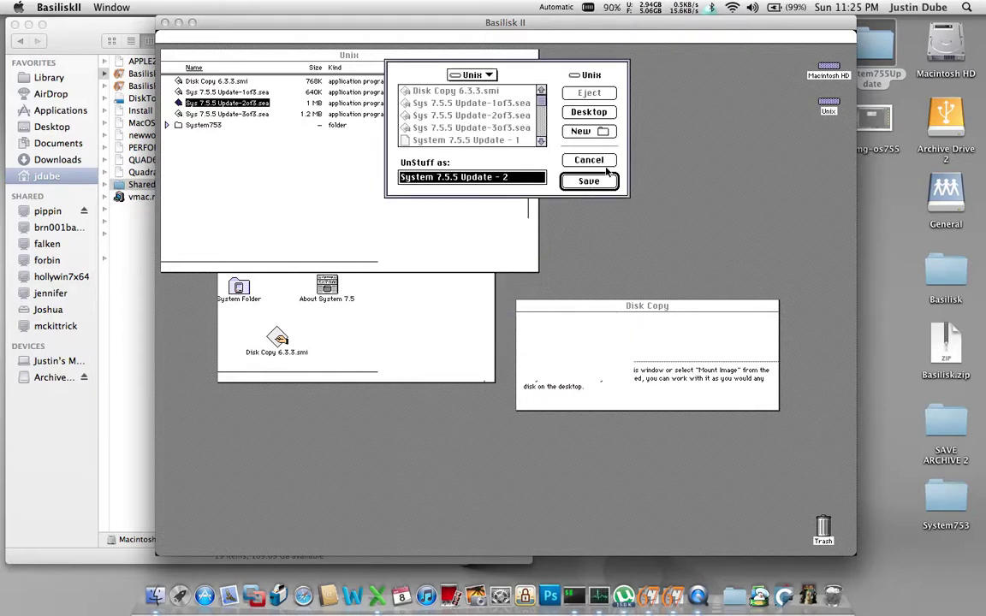
left_click(590, 181)
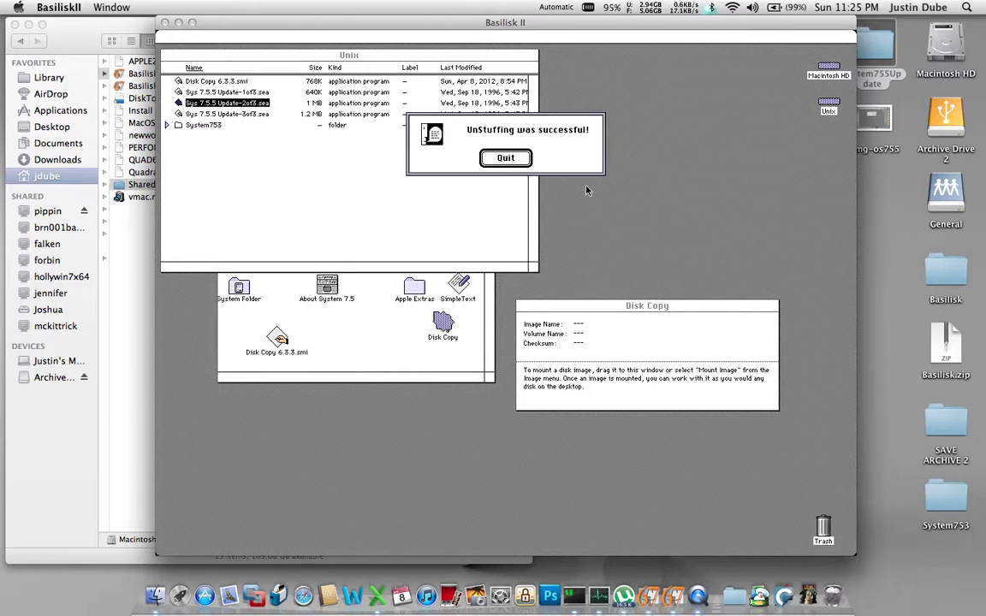
left_click(512, 159)
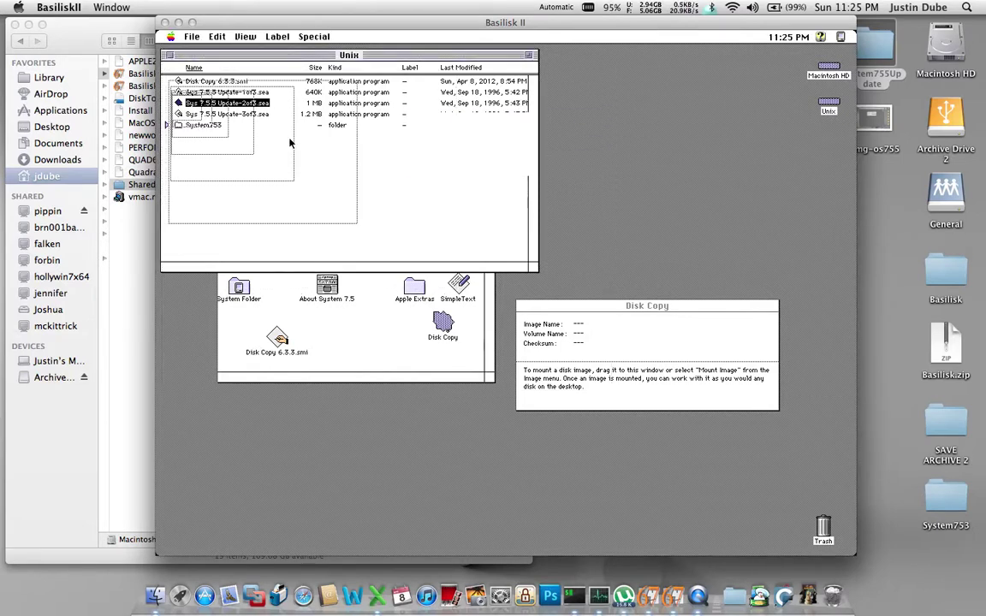
Step: Try to extract Sys 7.5.5 Update-3of3.sea from the Unix volume
left_click(177, 116)
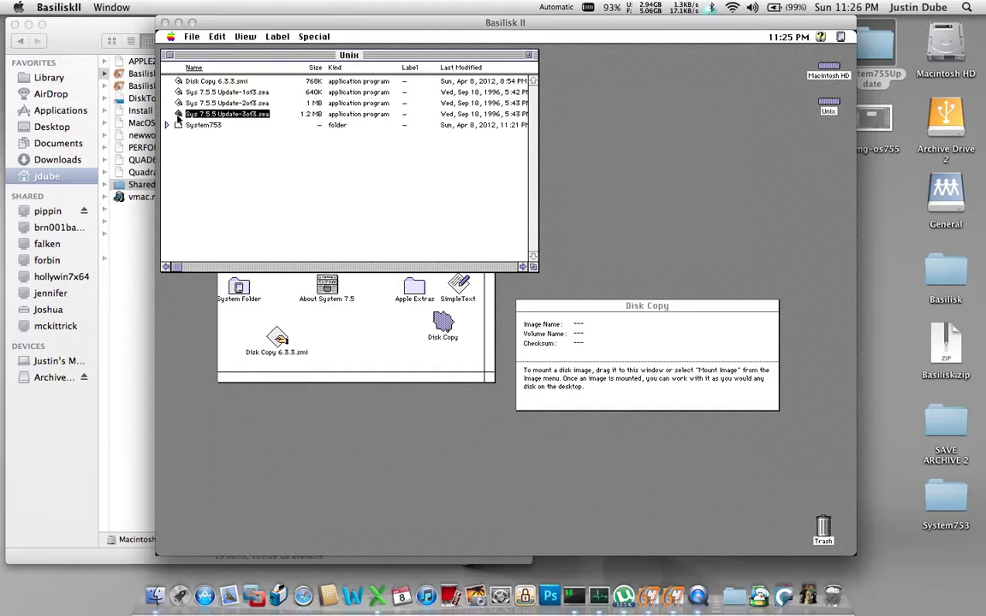
double_click(177, 115)
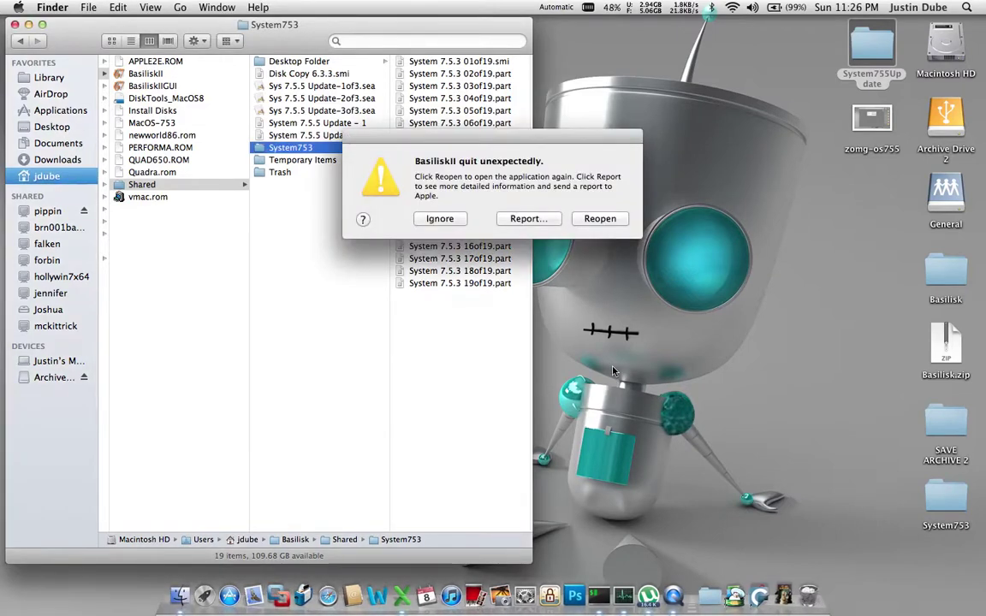
Step: Reopen Basilisk II, check the host's CPU usage during startup and dismiss the improper shutdown notice
left_click(601, 220)
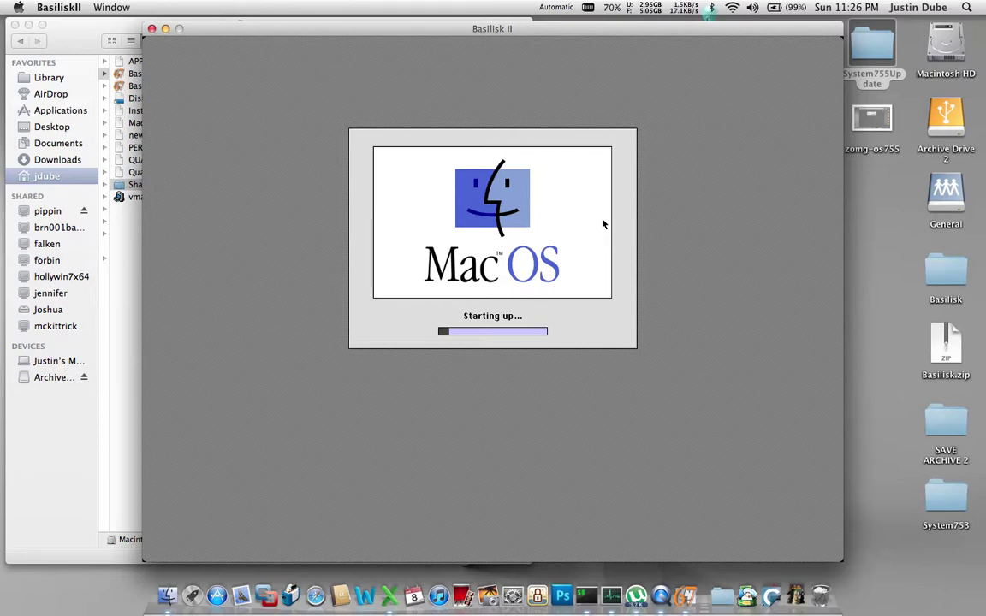
left_click(613, 8)
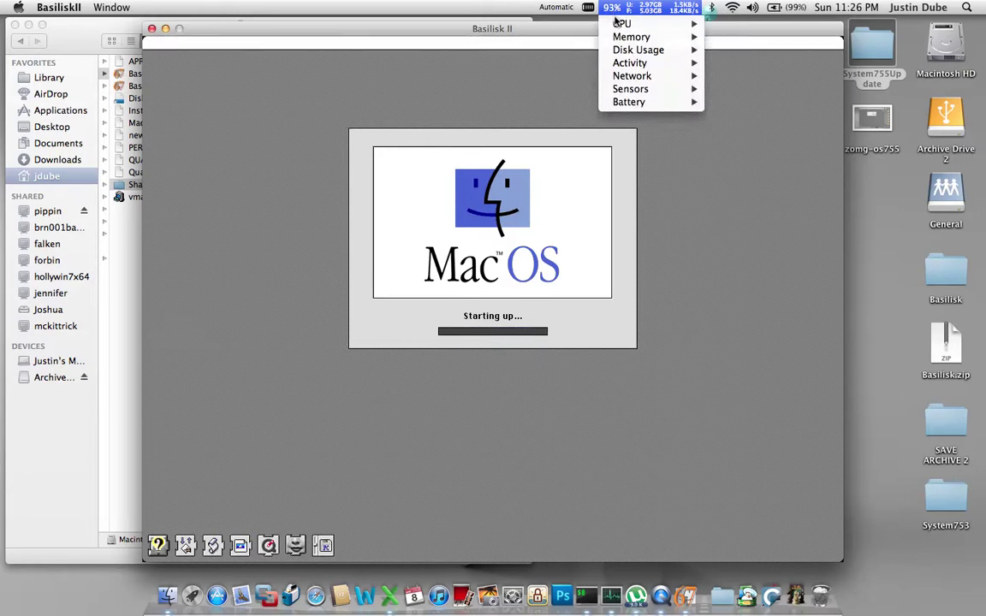
mouse_move(616, 24)
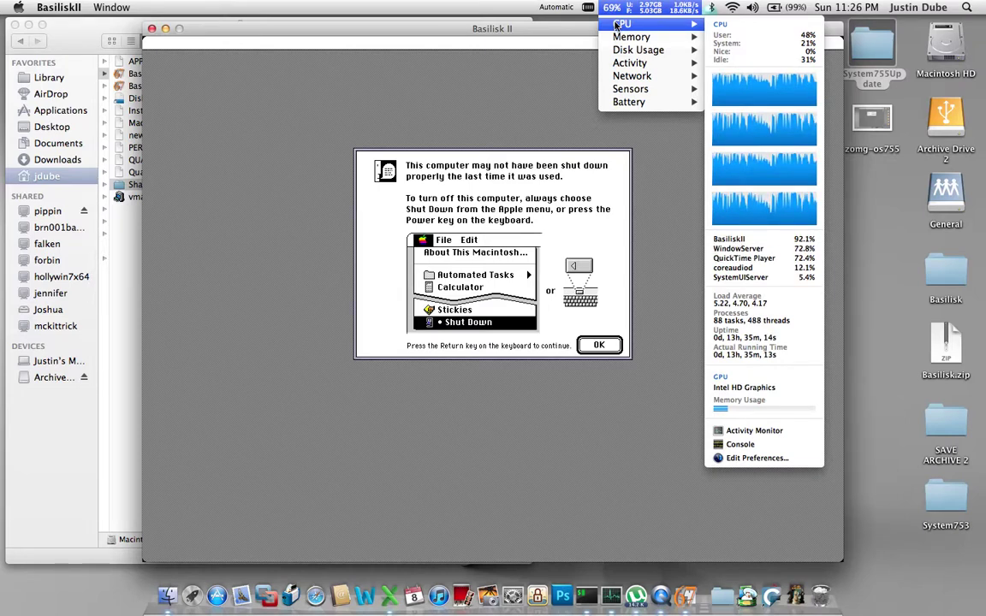
left_click(552, 244)
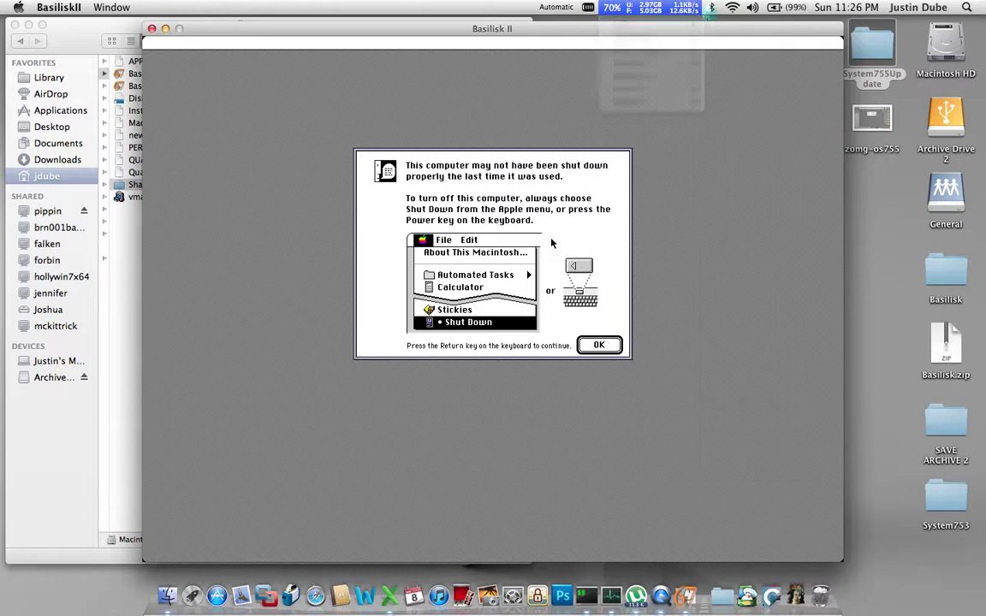
left_click(599, 345)
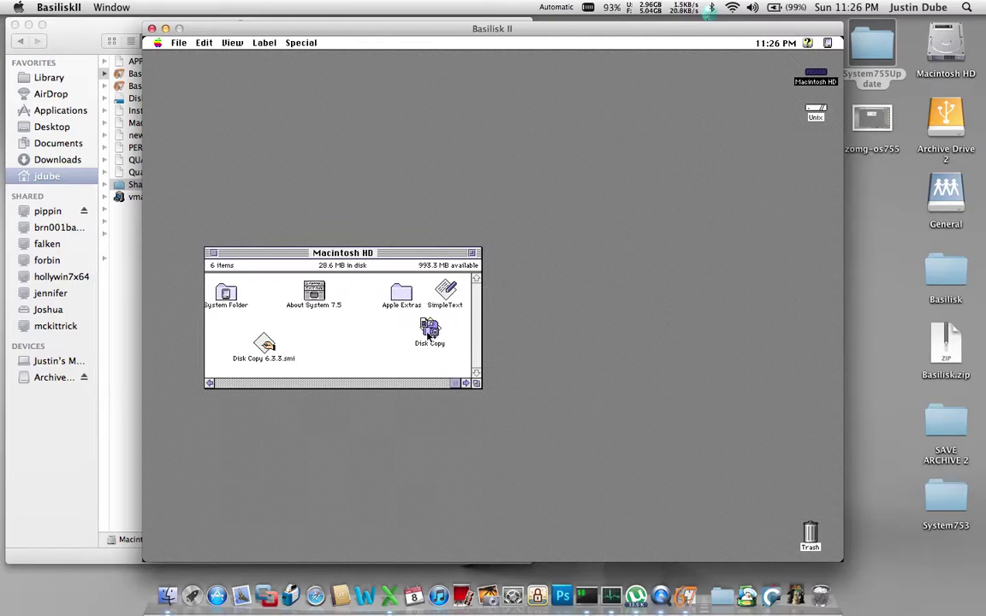
Step: Launch Disk Copy from Macintosh HD, accept its software license and move its window clear of the Macintosh HD window
left_click(429, 333)
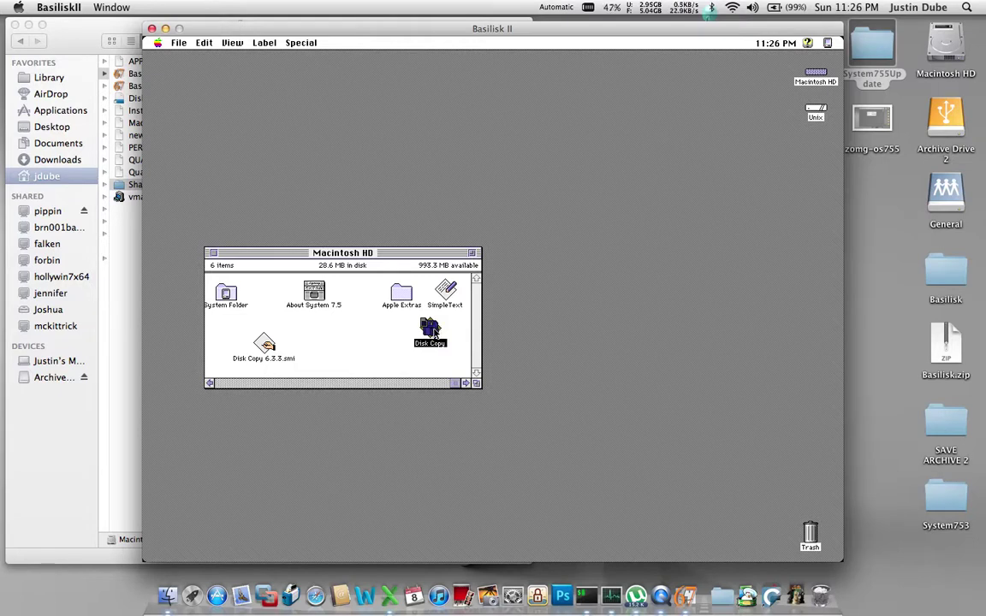
double_click(432, 331)
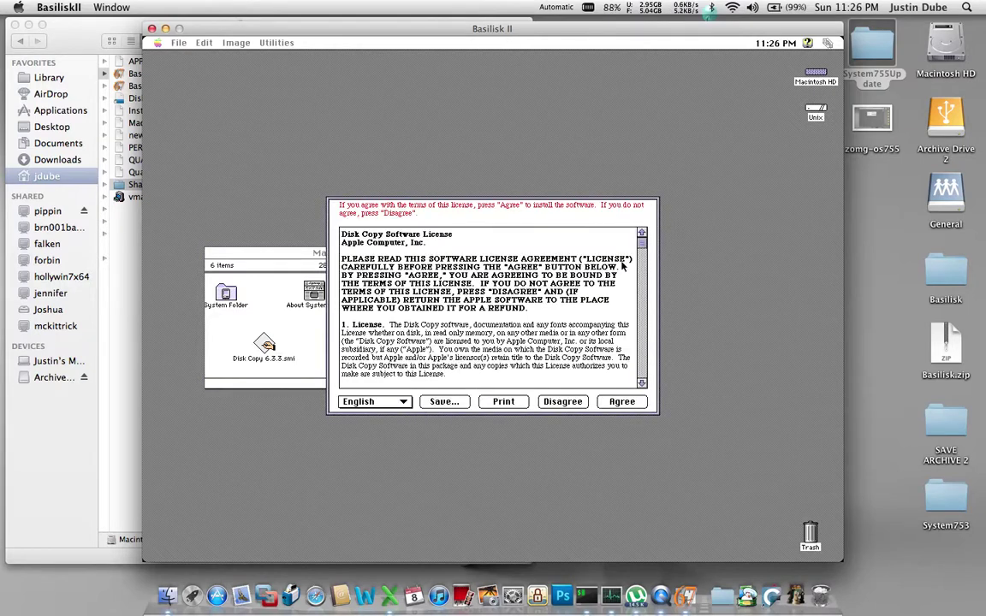
left_click(618, 401)
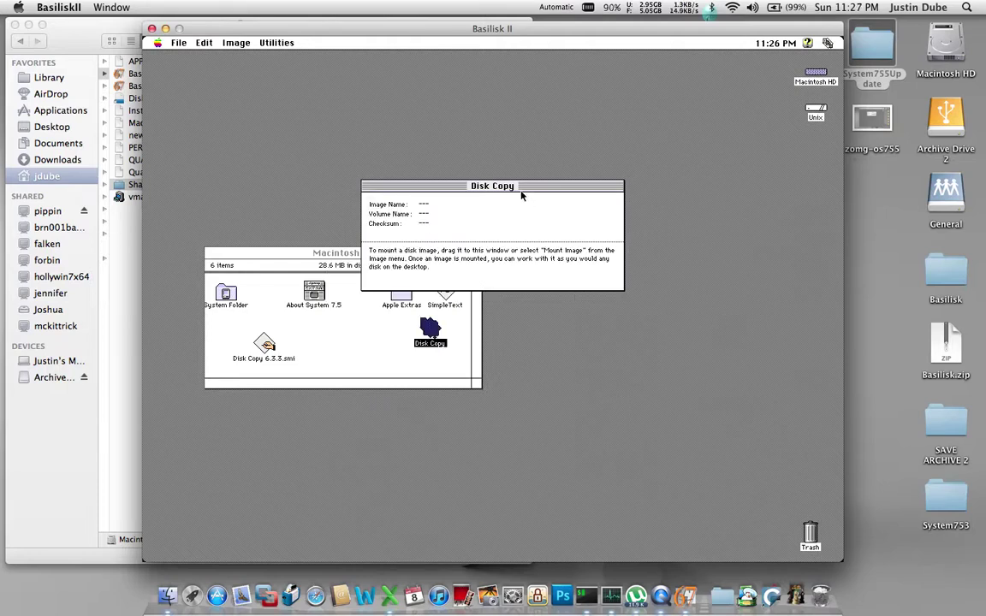
left_click_drag(522, 188, 681, 323)
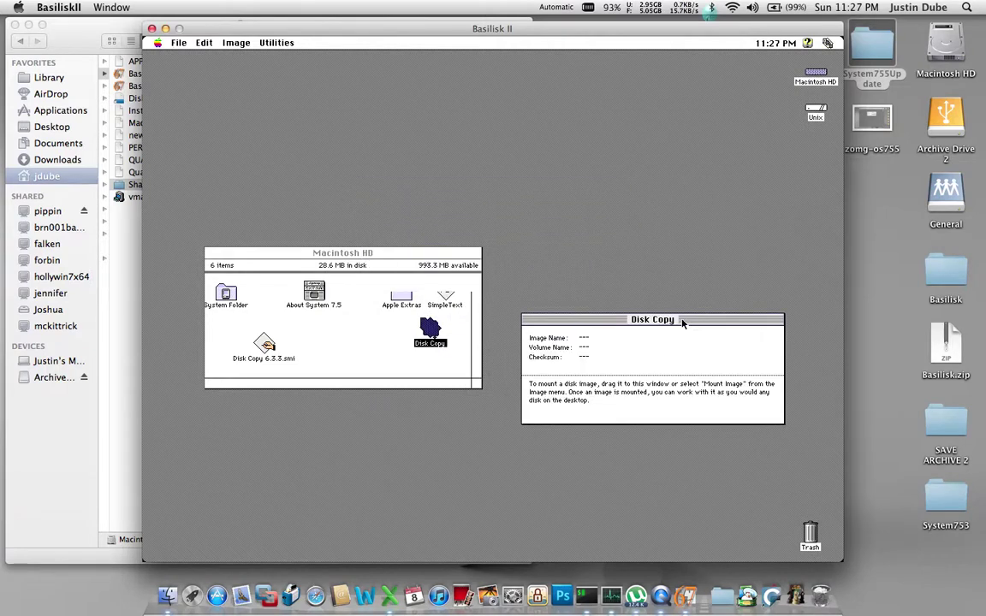
Step: Extract Sys 7.5.5 Update-3of3.sea onto the Unix volume as System 7.5.5 Update - 3 and quit the extractor
double_click(815, 114)
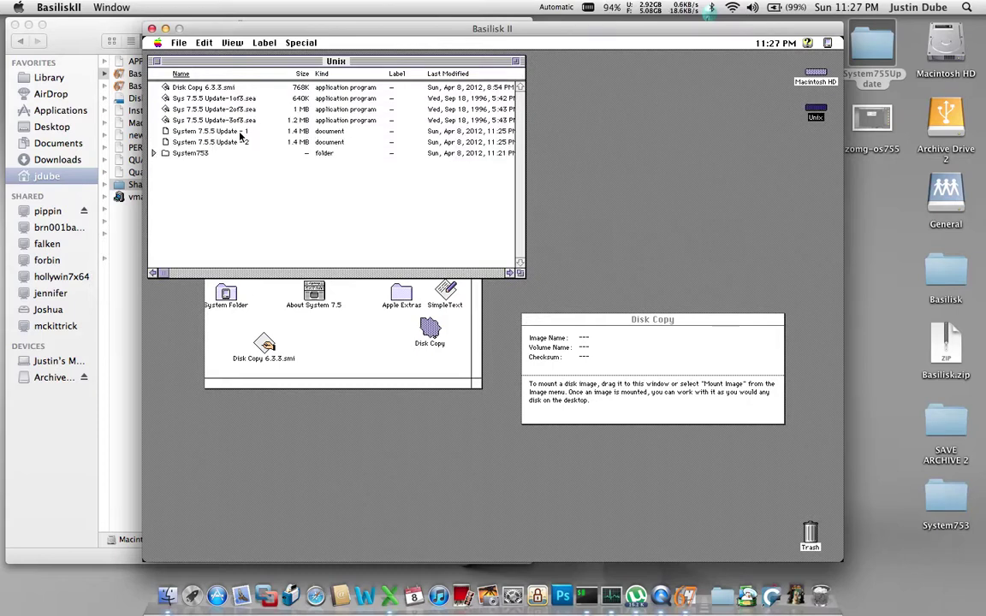
left_click(177, 120)
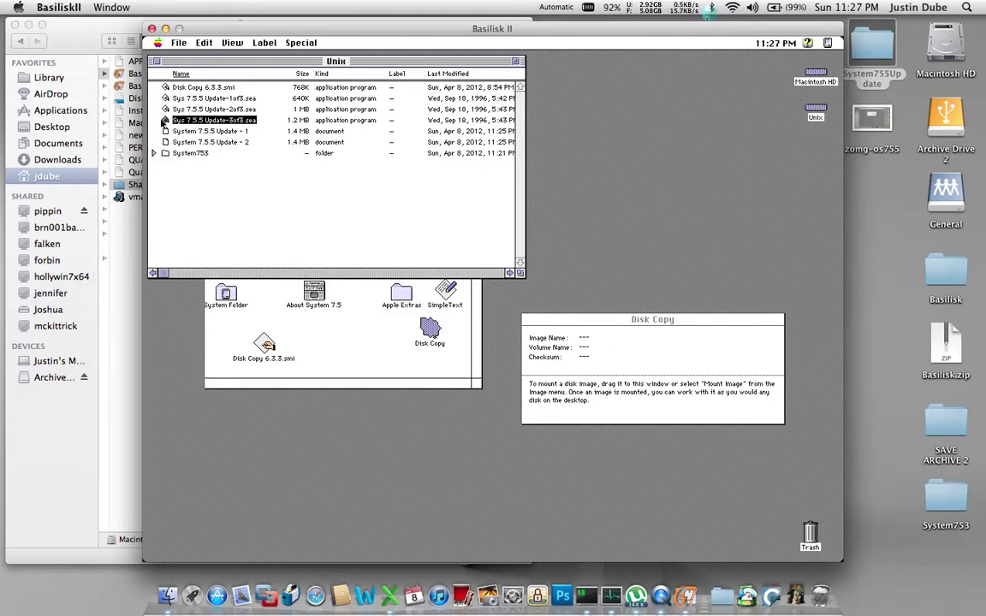
double_click(165, 120)
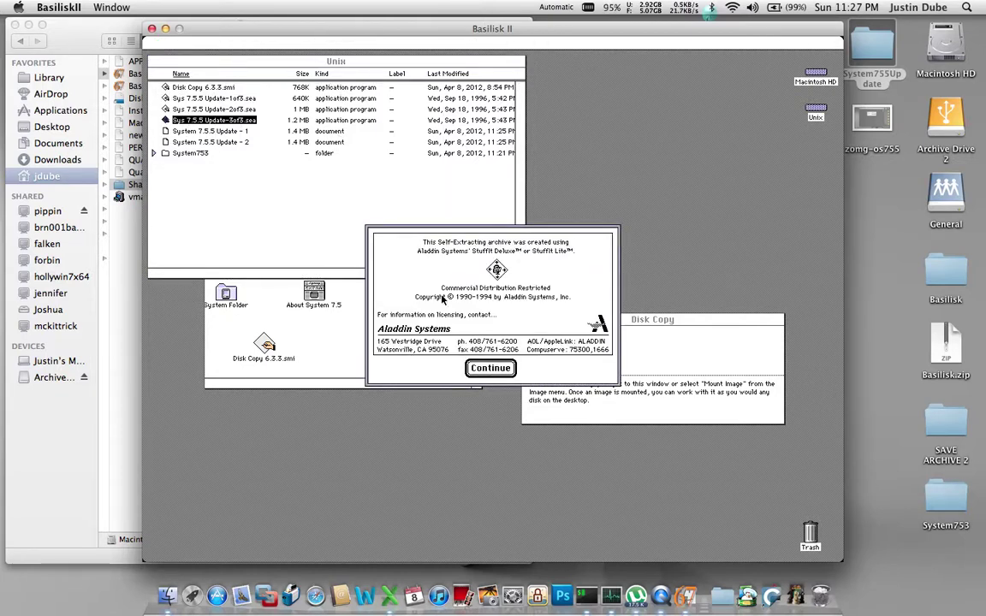
left_click(490, 369)
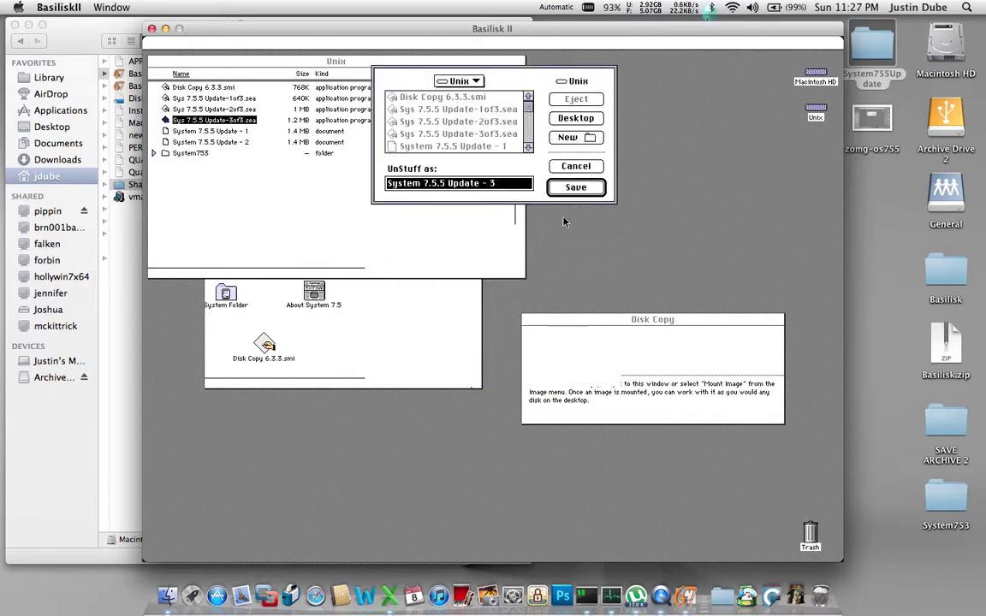
left_click(576, 190)
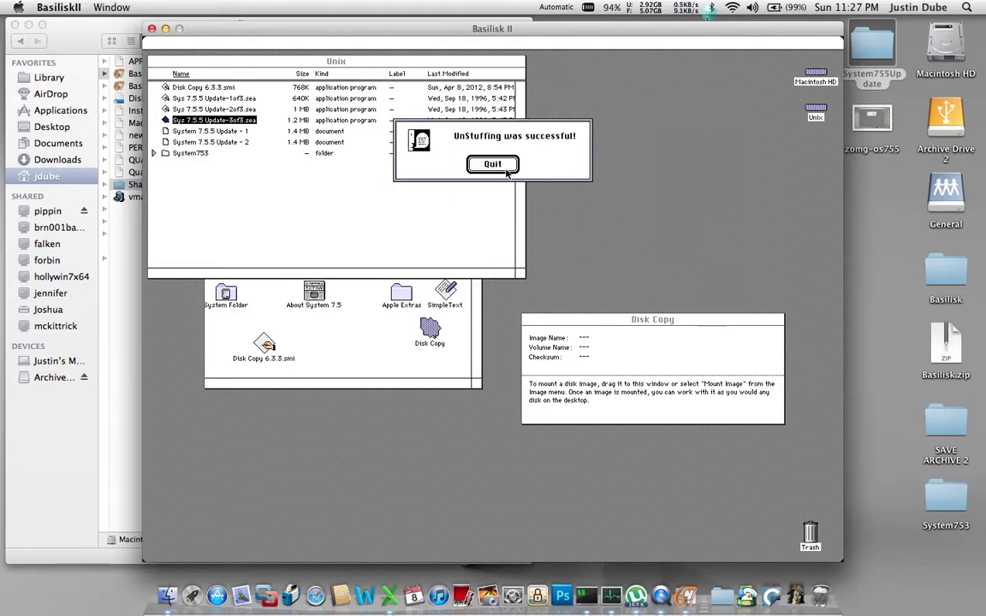
left_click(494, 165)
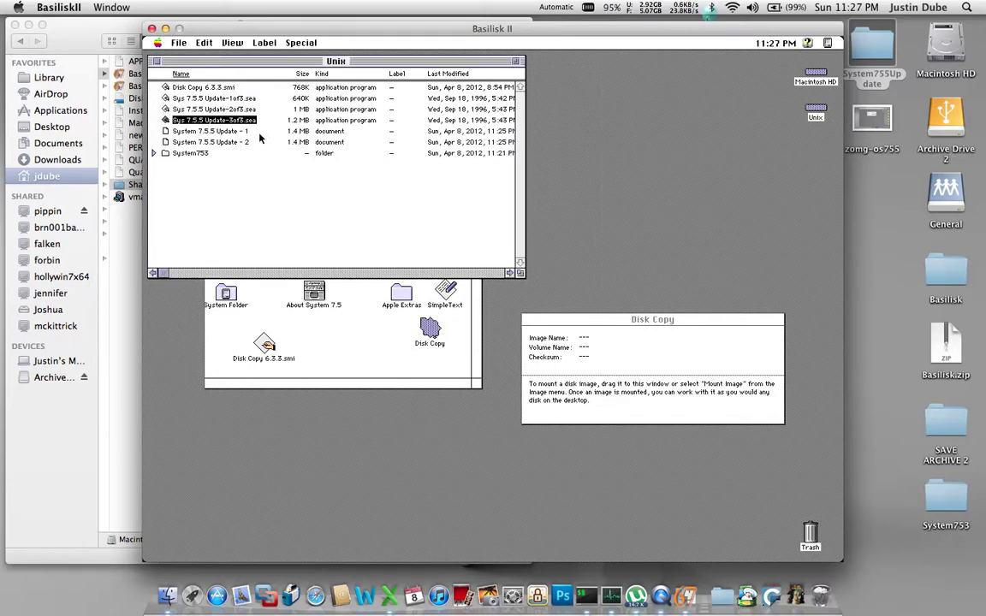
Step: Reopen the Unix volume to refresh its file list and mount the System 7.5.5 Update - 1 image with Disk Copy
left_click(155, 62)
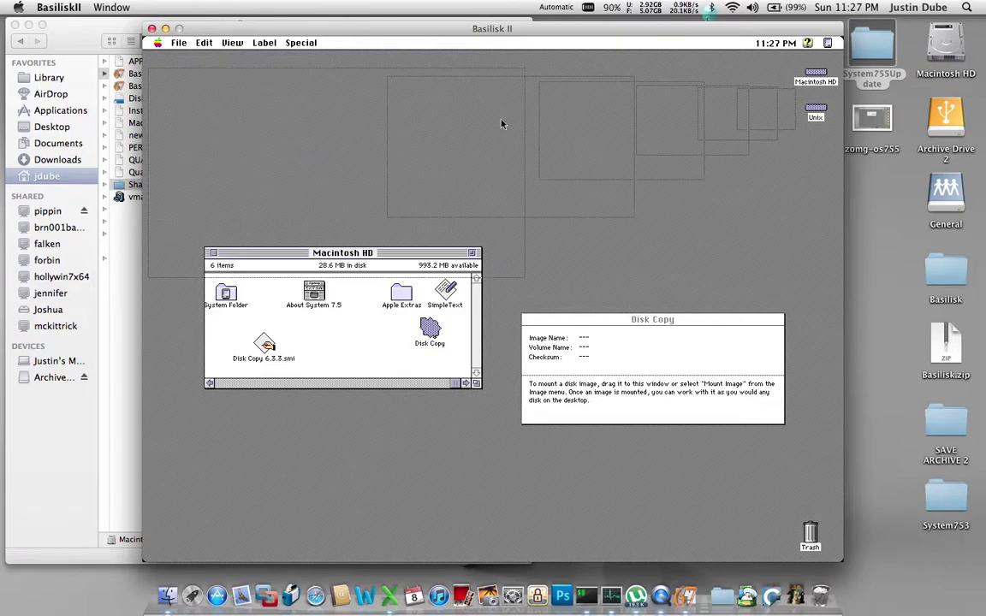
left_click(816, 112)
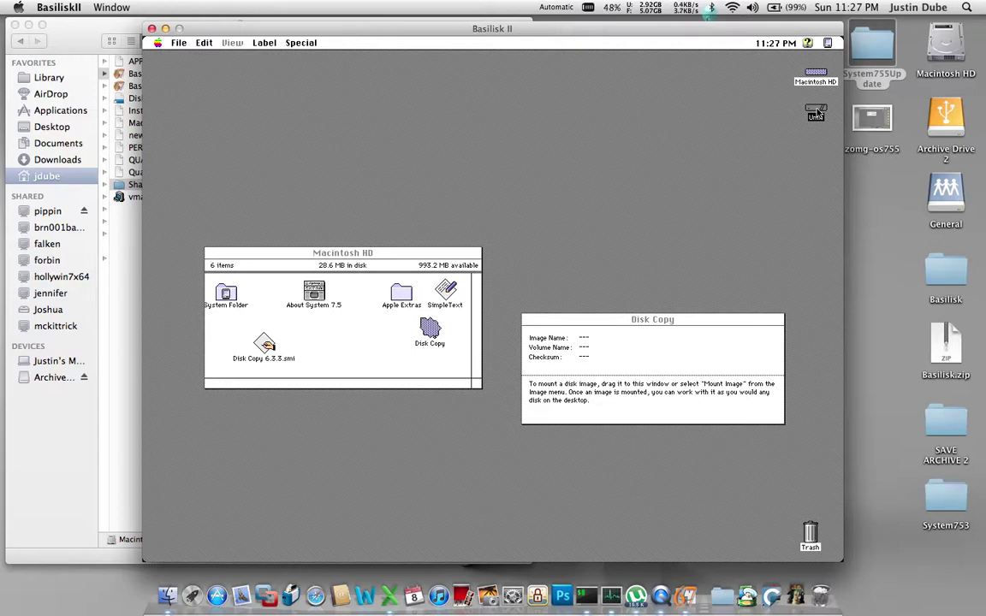
double_click(816, 112)
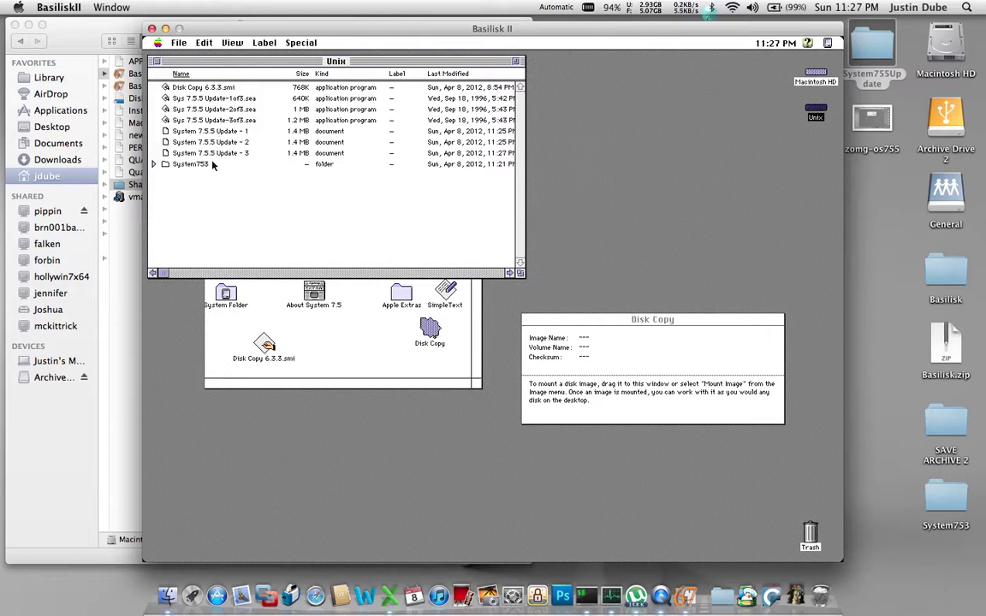
left_click(168, 131)
left_click_drag(167, 131, 609, 348)
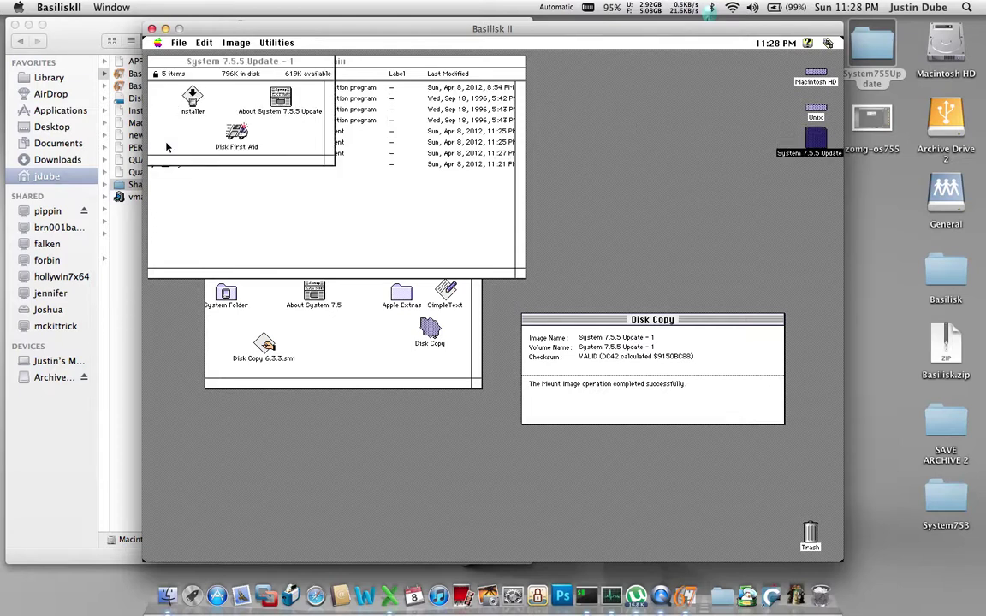
Step: Close the System 7.5.5 Update - 1 window and mount the System 7.5.5 Update - 2 and Update - 3 images with Disk Copy
left_click(174, 66)
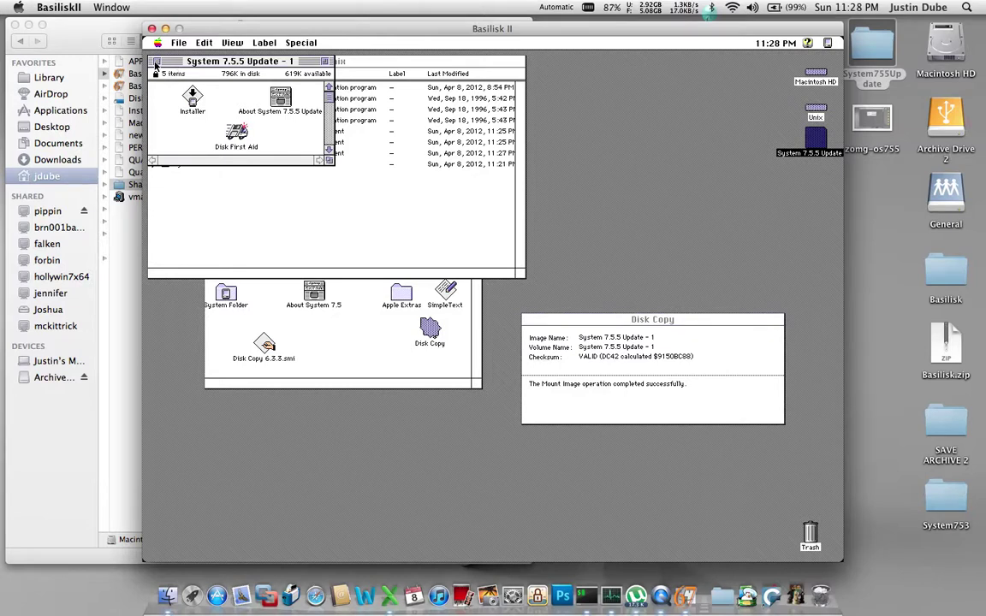
left_click(155, 62)
left_click(205, 142)
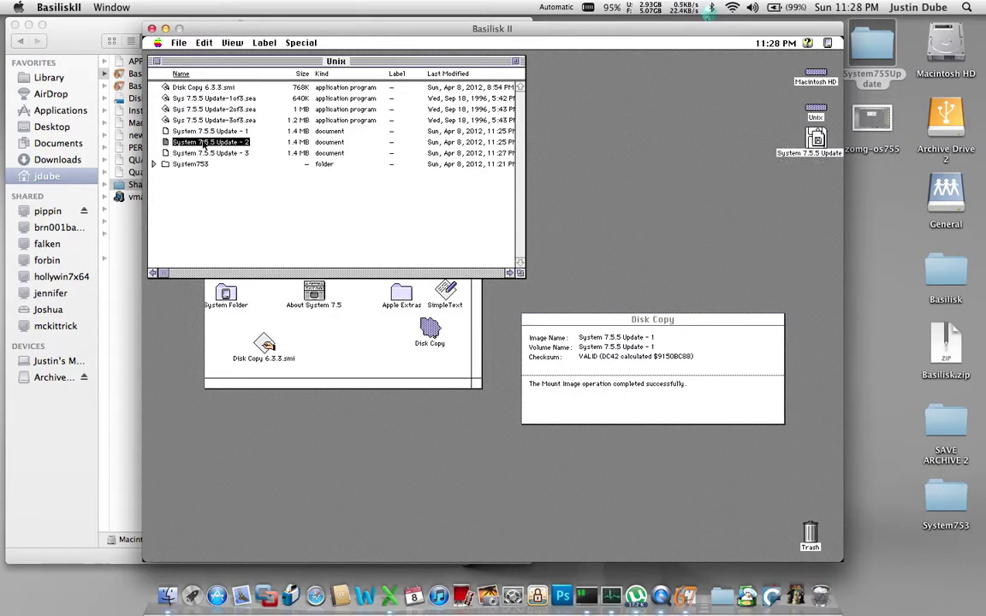
left_click_drag(205, 144, 608, 358)
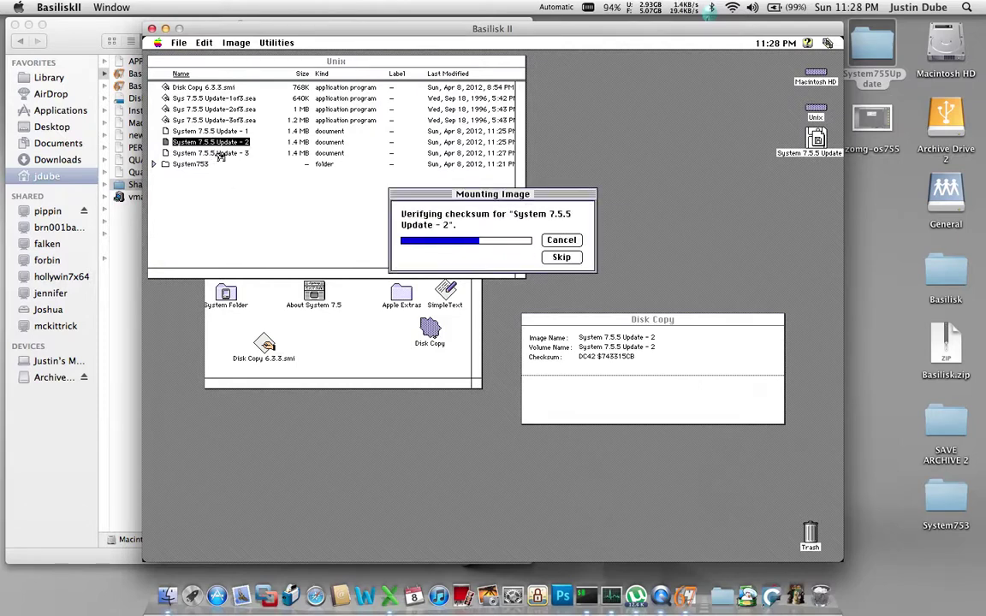
left_click(215, 155)
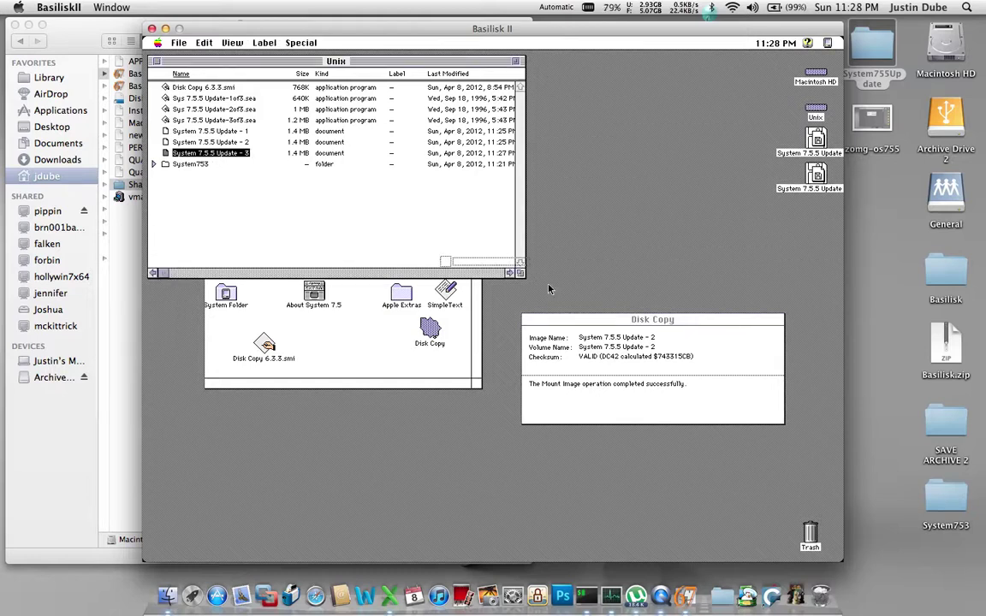
left_click(612, 340)
key("super+o")
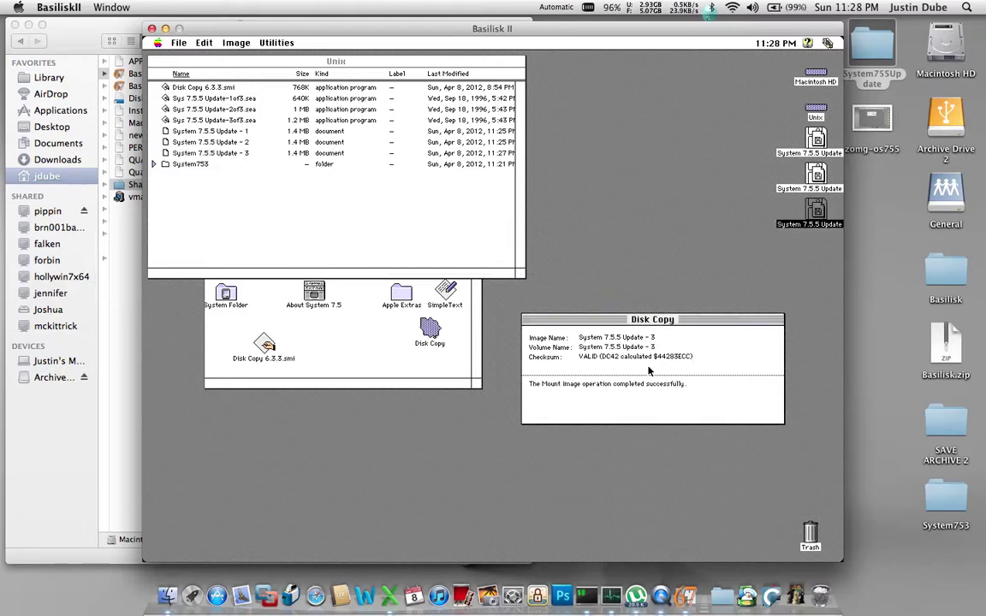
Step: Install the System 7.5.5 update on Macintosh HD from the first update disk, accepting the license and quitting other applications, and restart the Macintosh
left_click(816, 141)
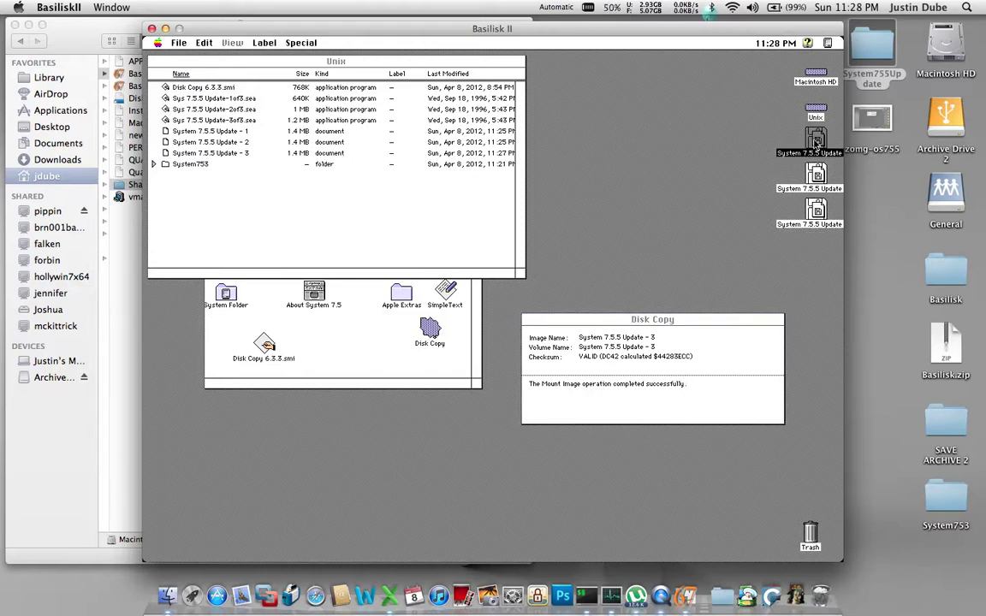
double_click(815, 141)
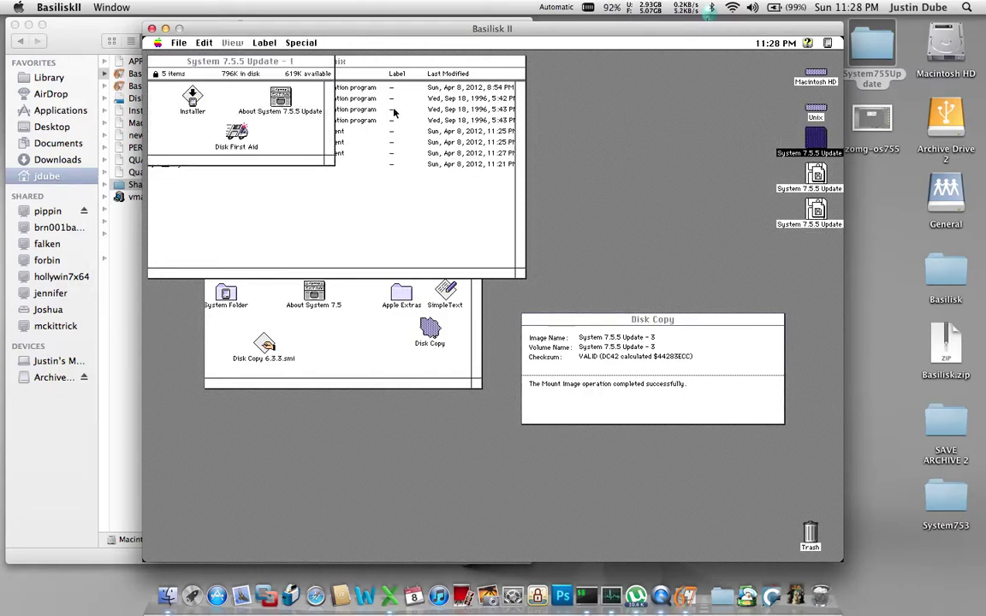
double_click(191, 100)
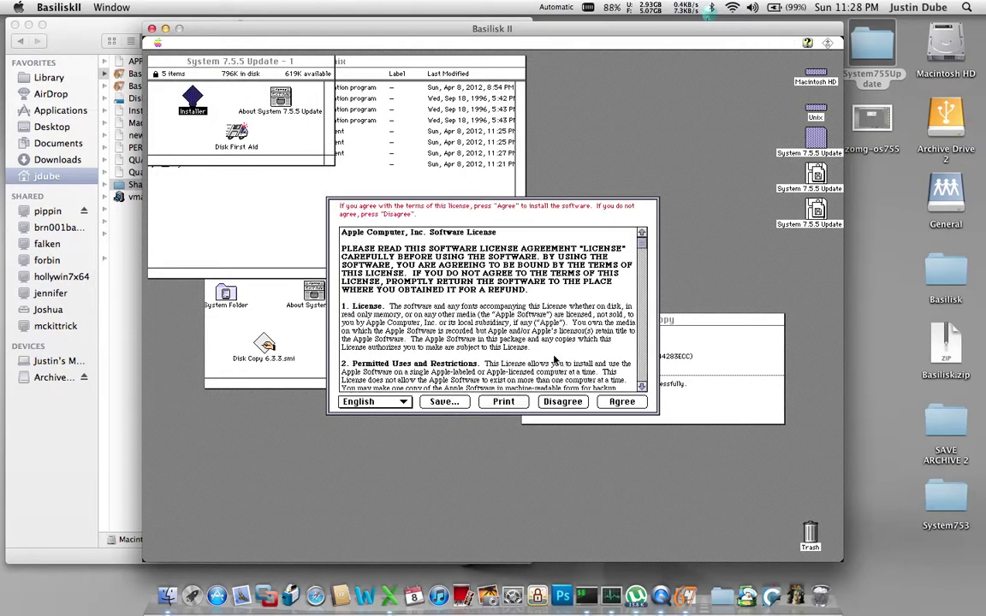
left_click(619, 402)
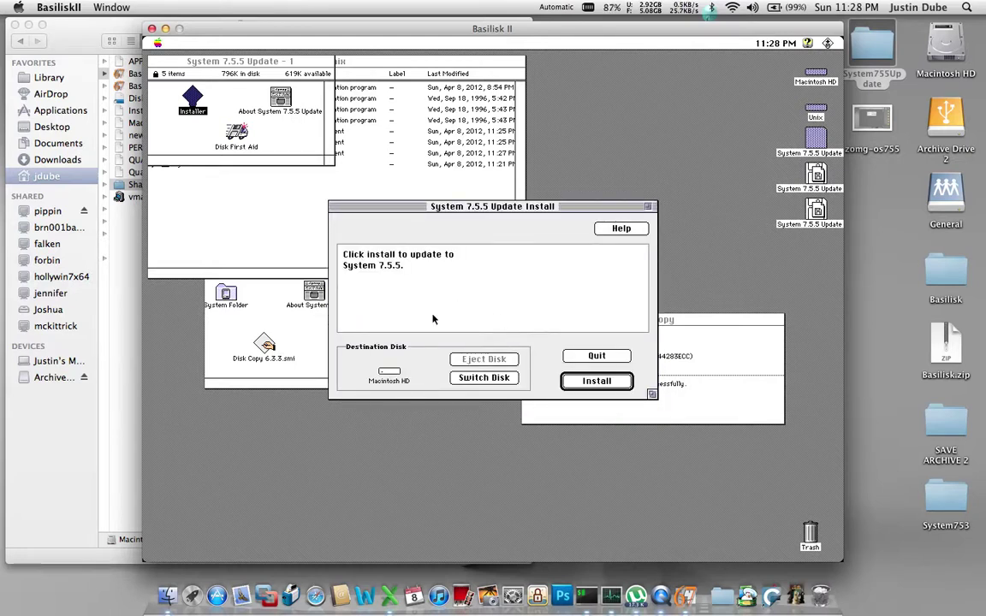
left_click(590, 382)
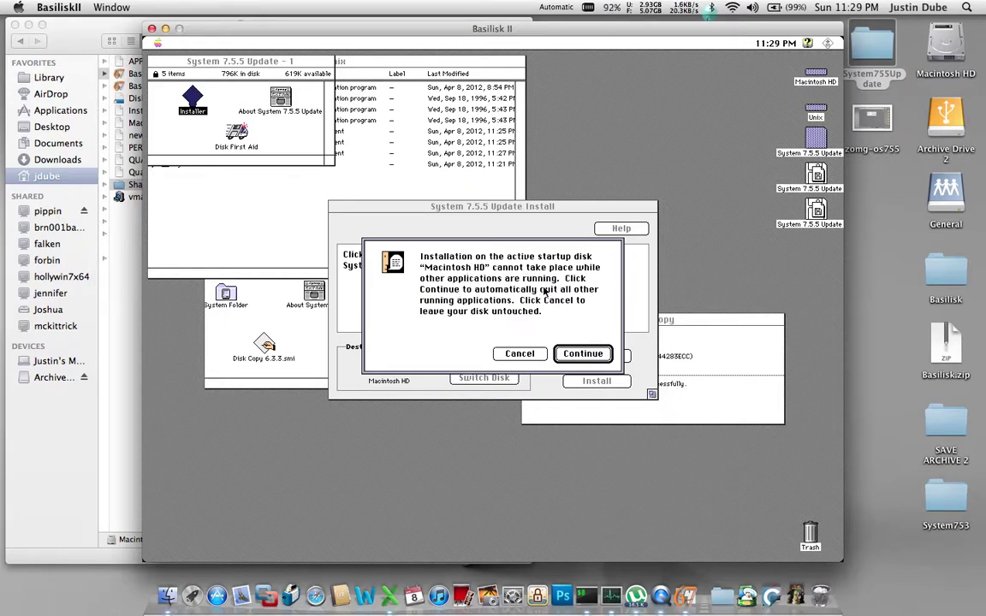
left_click(570, 355)
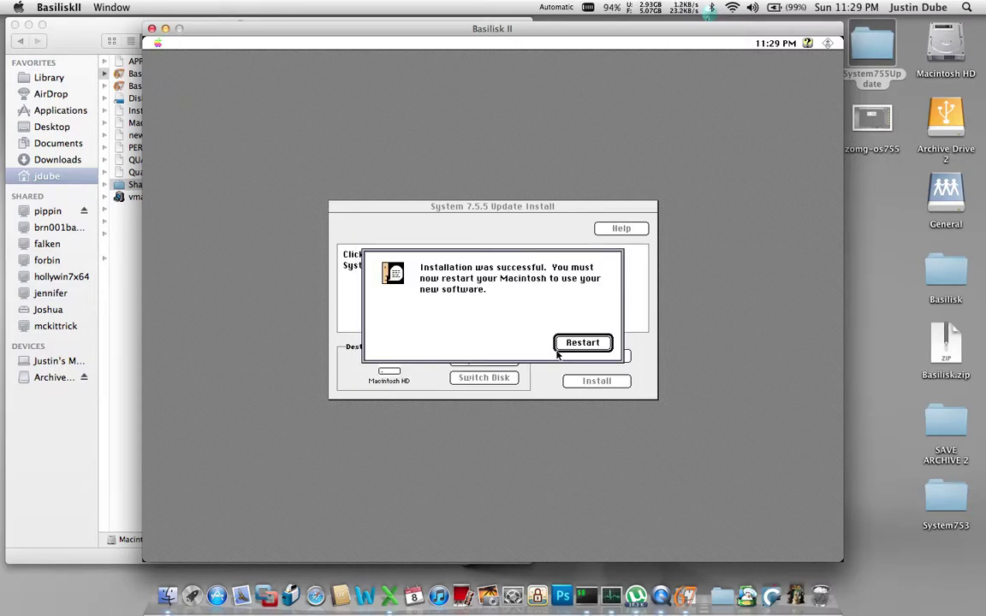
left_click(583, 343)
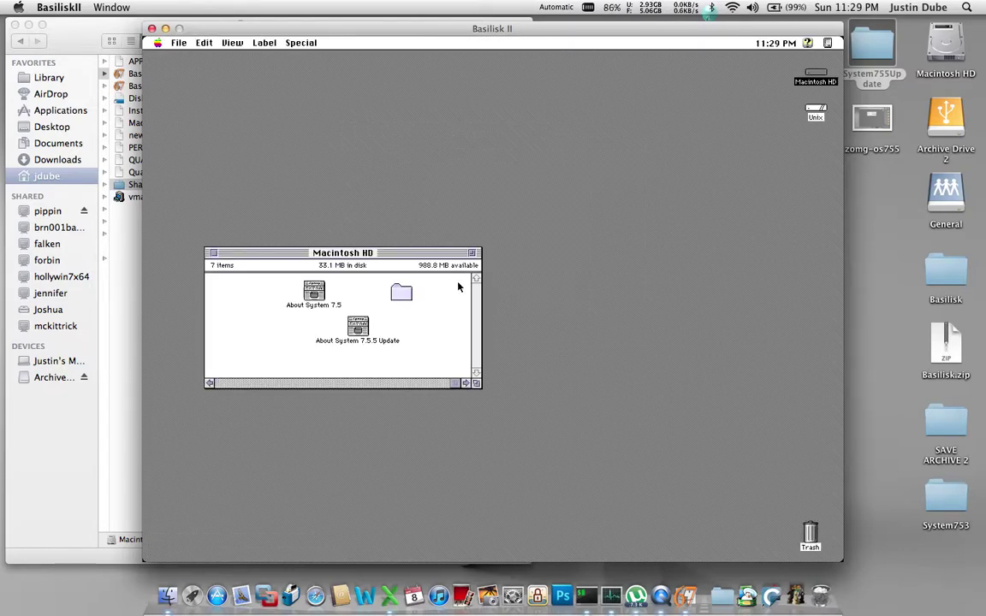
Step: Check the installed system software version in About This Macintosh and the host's CPU usage per process
left_click(157, 43)
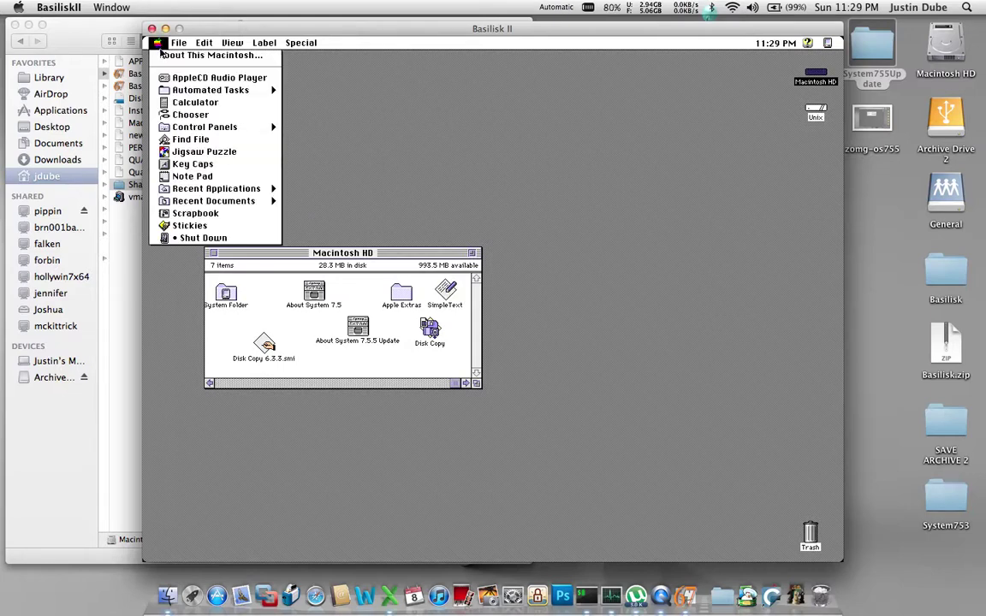
left_click(167, 59)
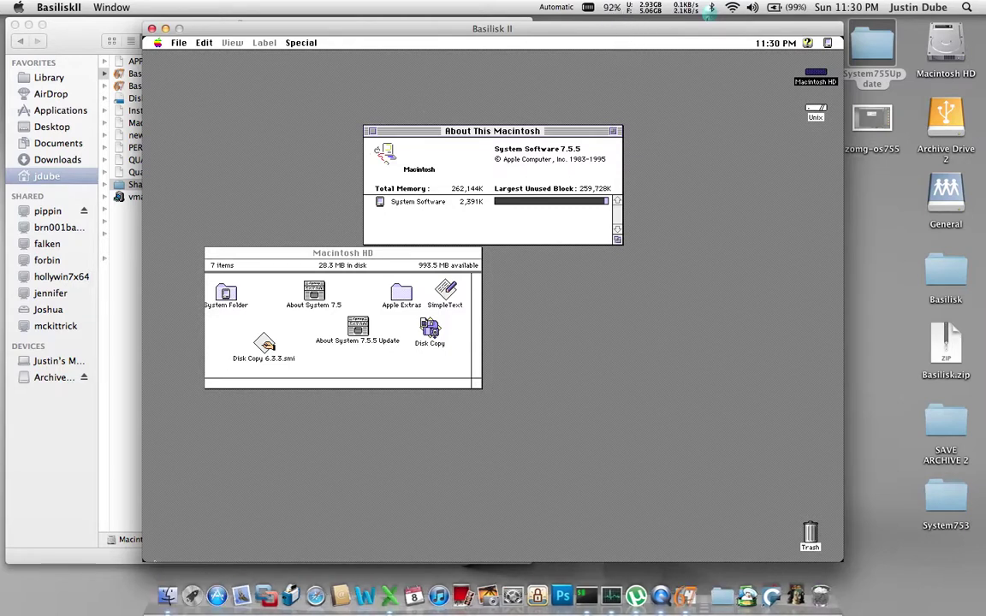
left_click(611, 7)
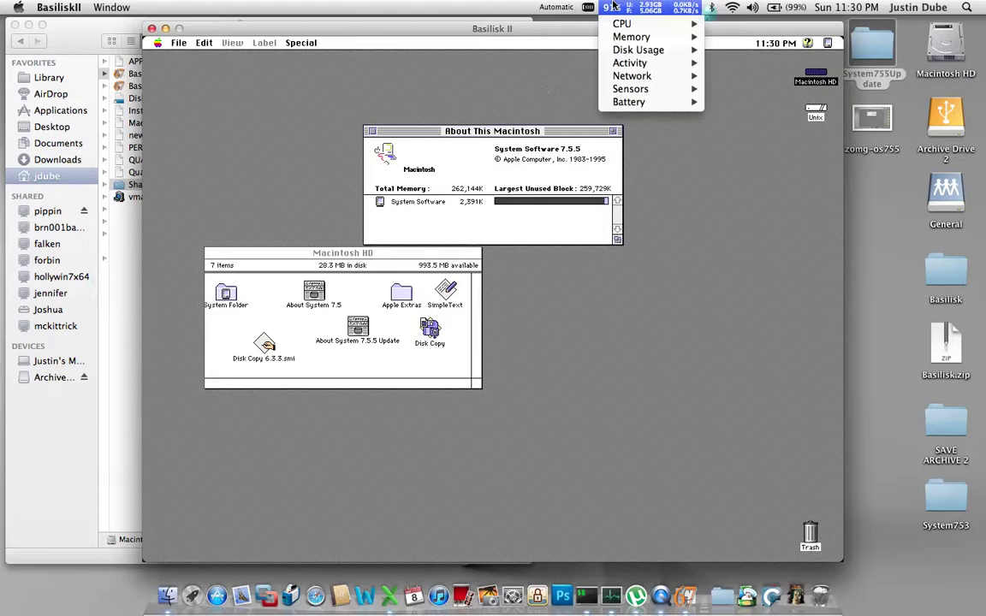
mouse_move(616, 27)
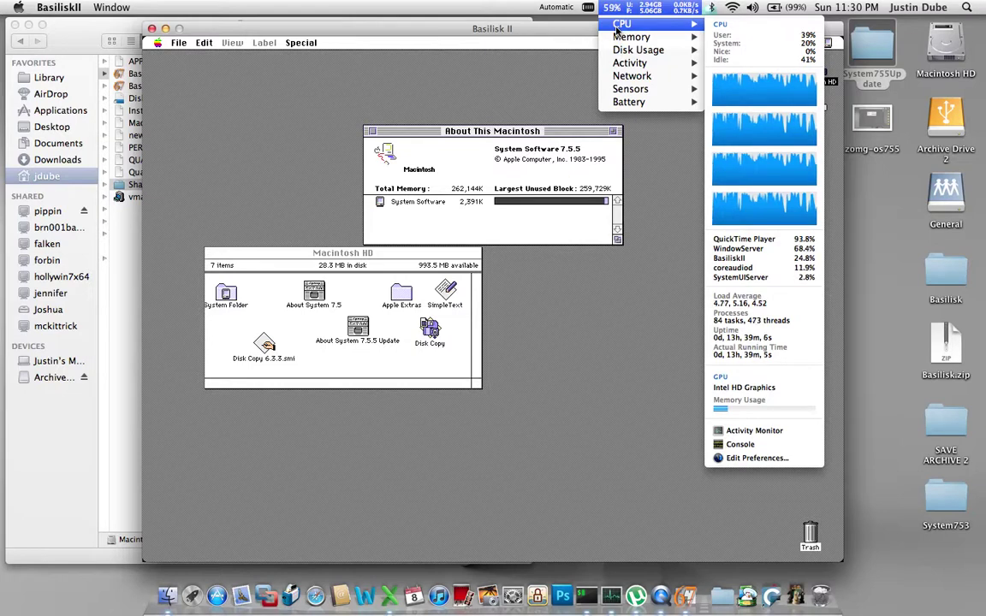
left_click(390, 292)
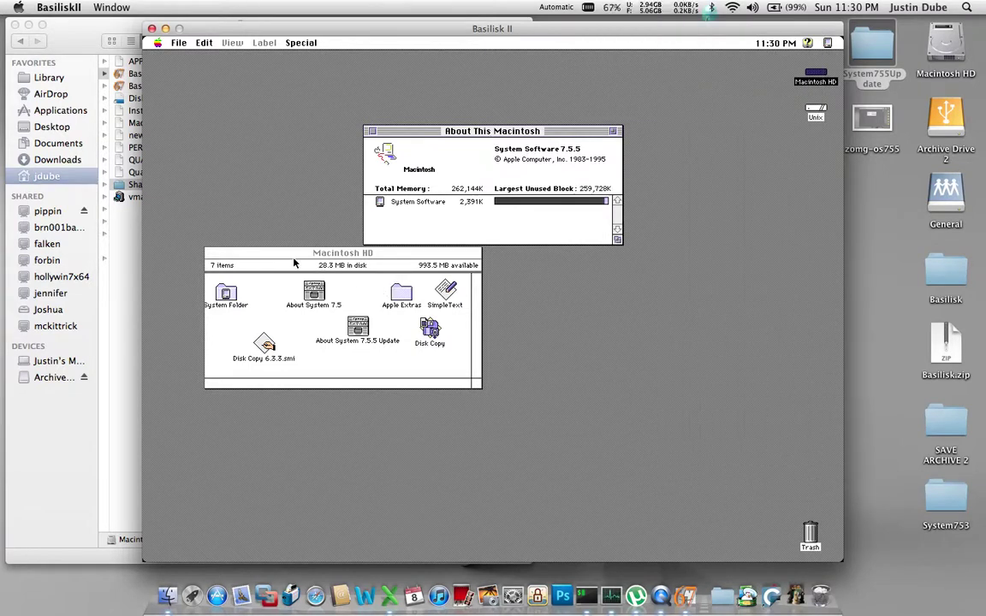